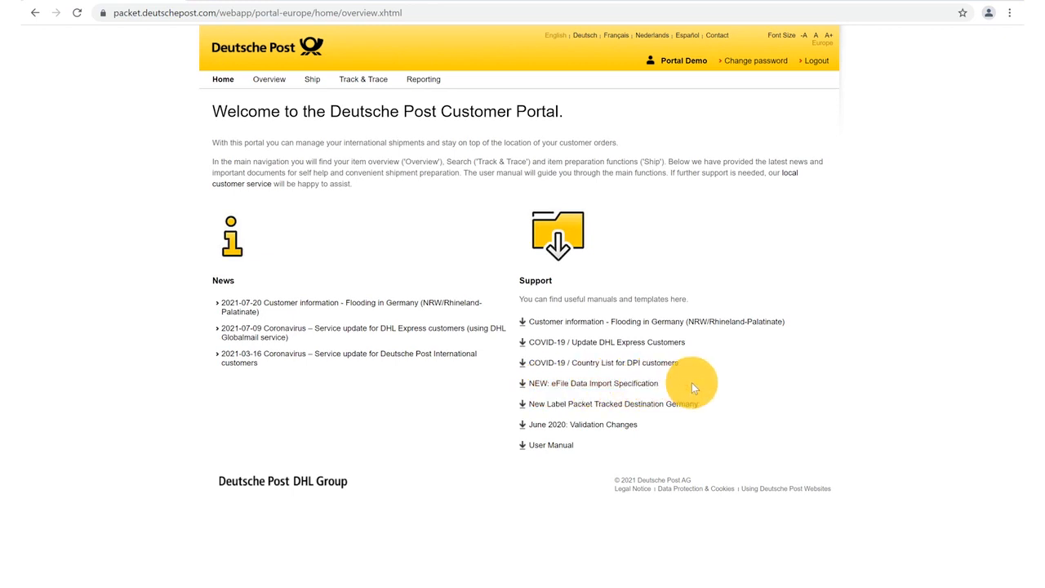
left_click(653, 383)
scroll(612, 327, "down", 7)
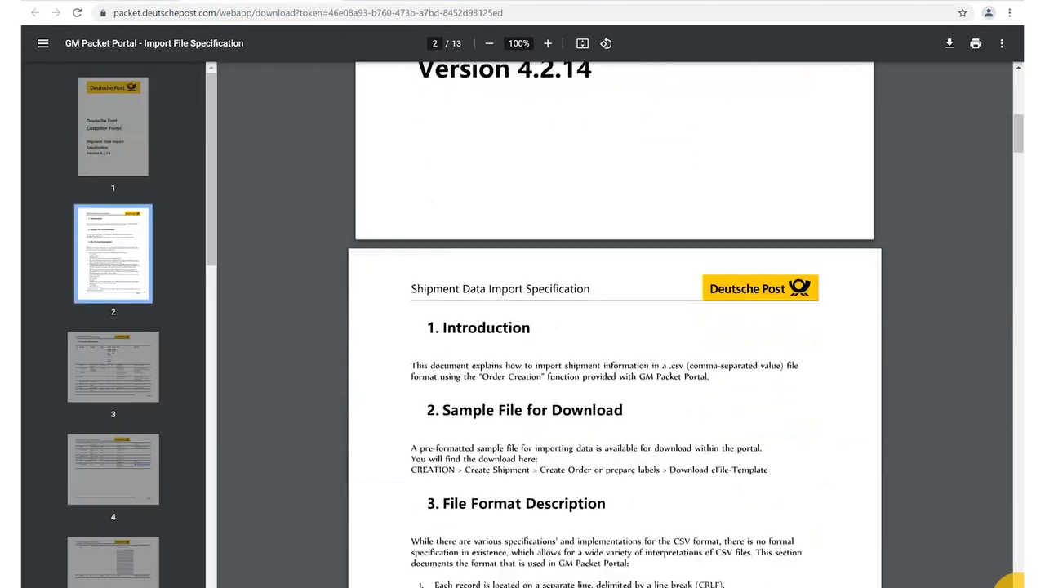
scroll(1010, 582, "down", 9)
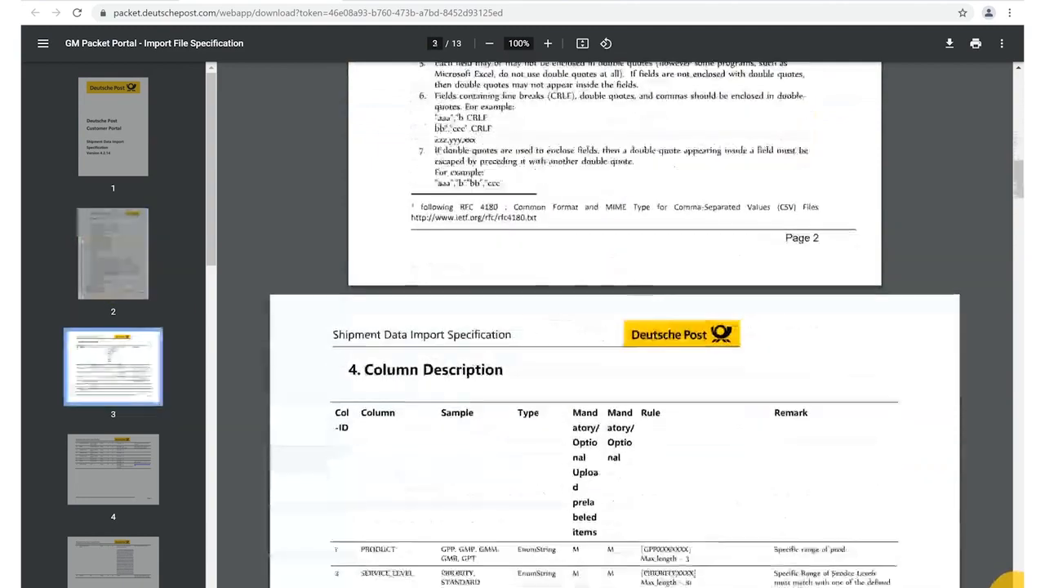
scroll(1010, 581, "down", 12)
scroll(1008, 581, "down", 8)
scroll(1008, 581, "down", 9)
scroll(1008, 581, "down", 9)
scroll(1009, 581, "down", 9)
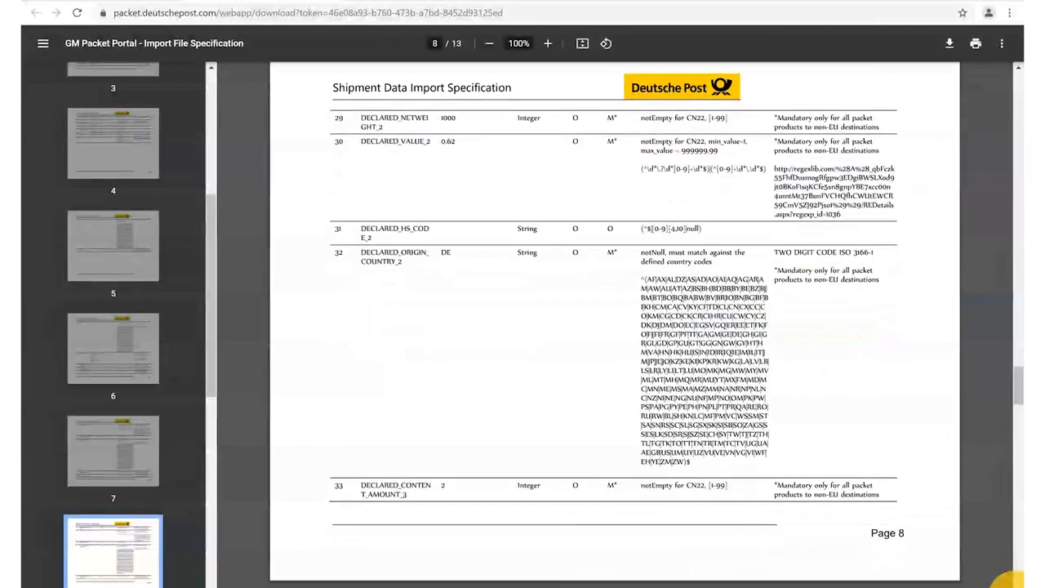
scroll(1008, 581, "down", 9)
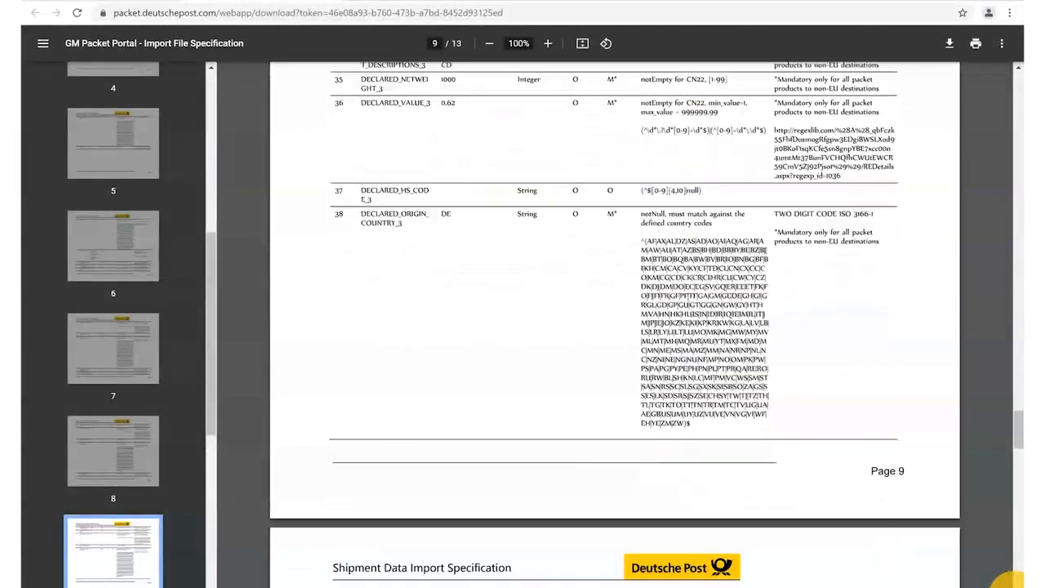
scroll(1008, 581, "down", 9)
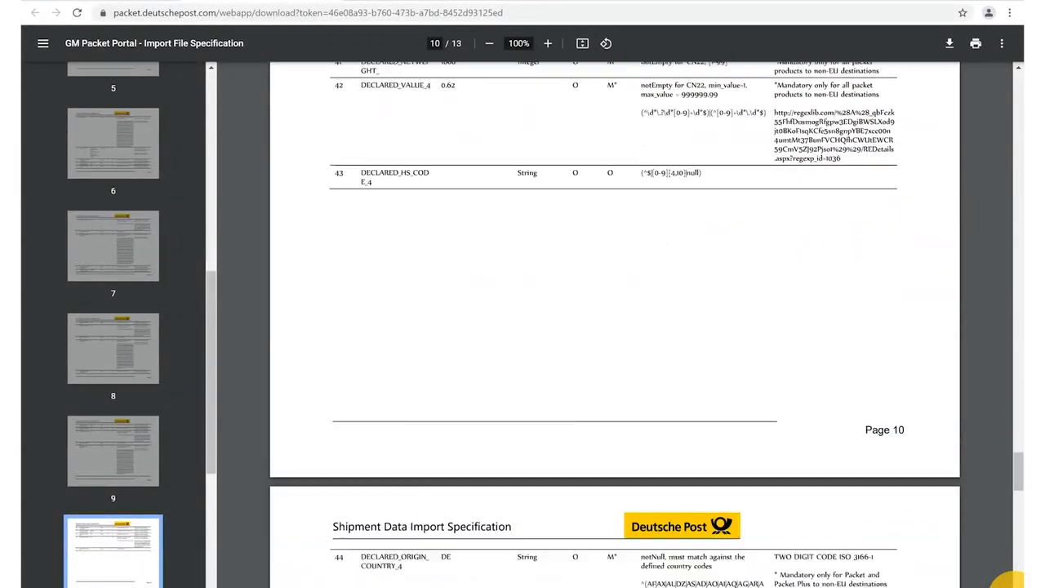
scroll(1008, 581, "down", 9)
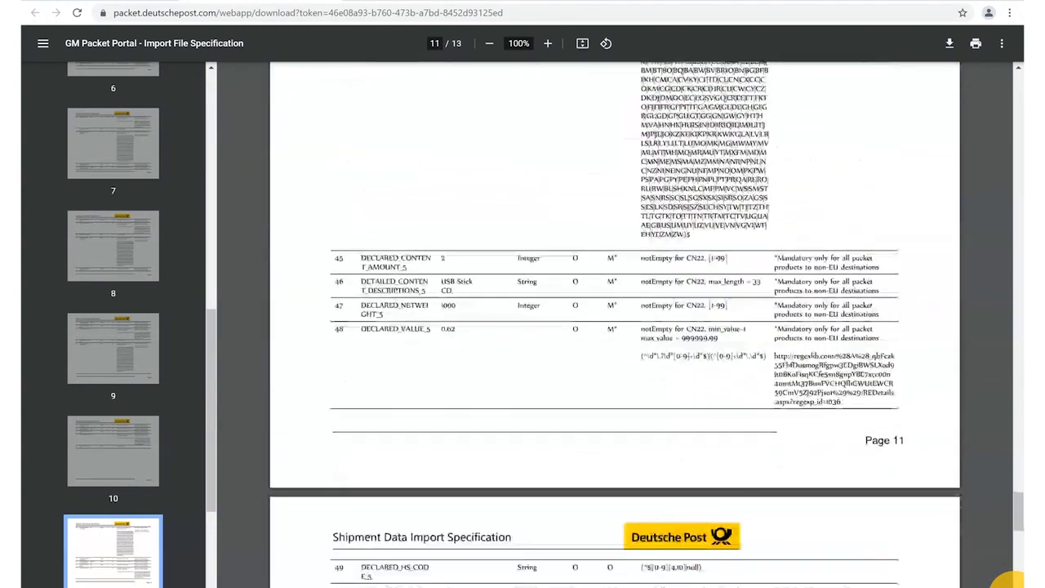
scroll(1008, 581, "down", 12)
scroll(1009, 581, "down", 6)
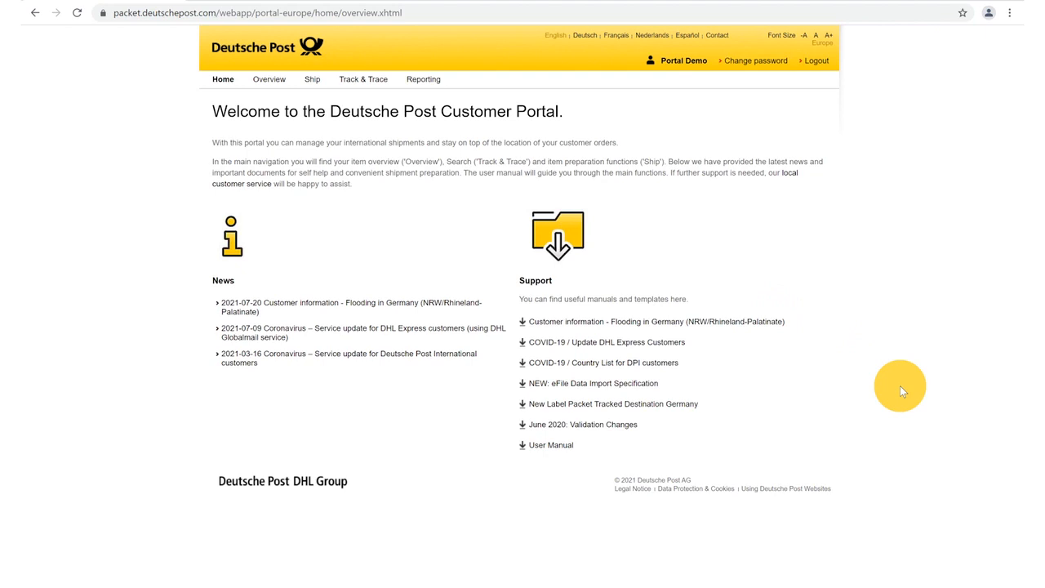
left_click(268, 81)
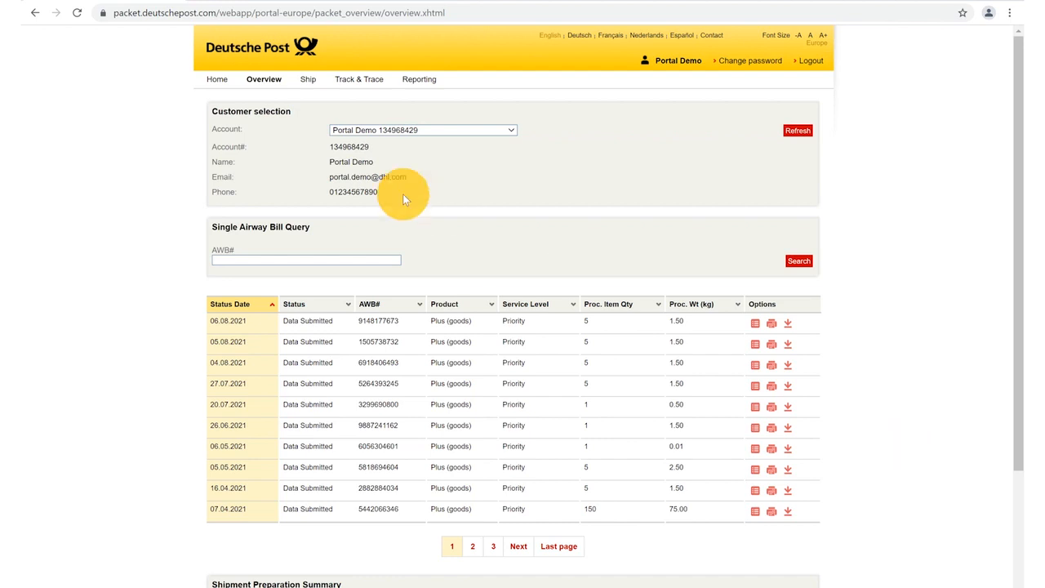
- Go to the Ship section, then open the Track & Trace search page
left_click(307, 82)
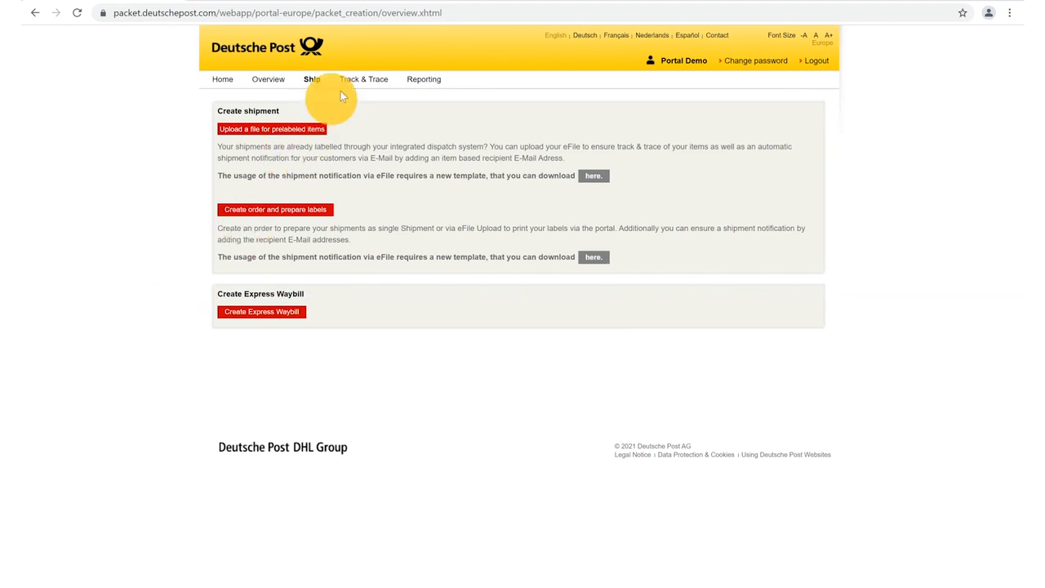
left_click(364, 82)
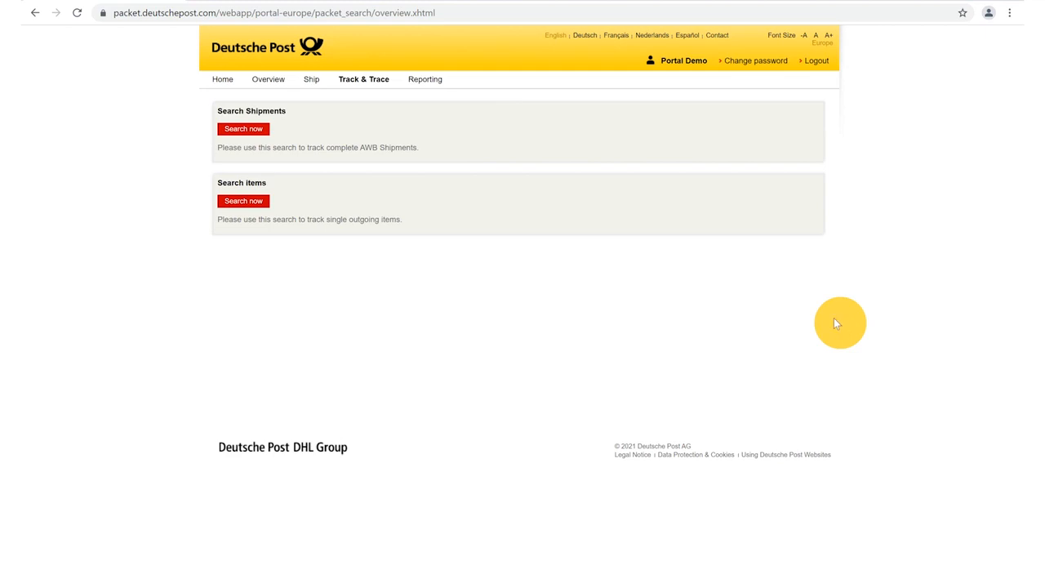
- Open the Shipment Summary report and jump to its last page (page 2 of 2)
left_click(424, 81)
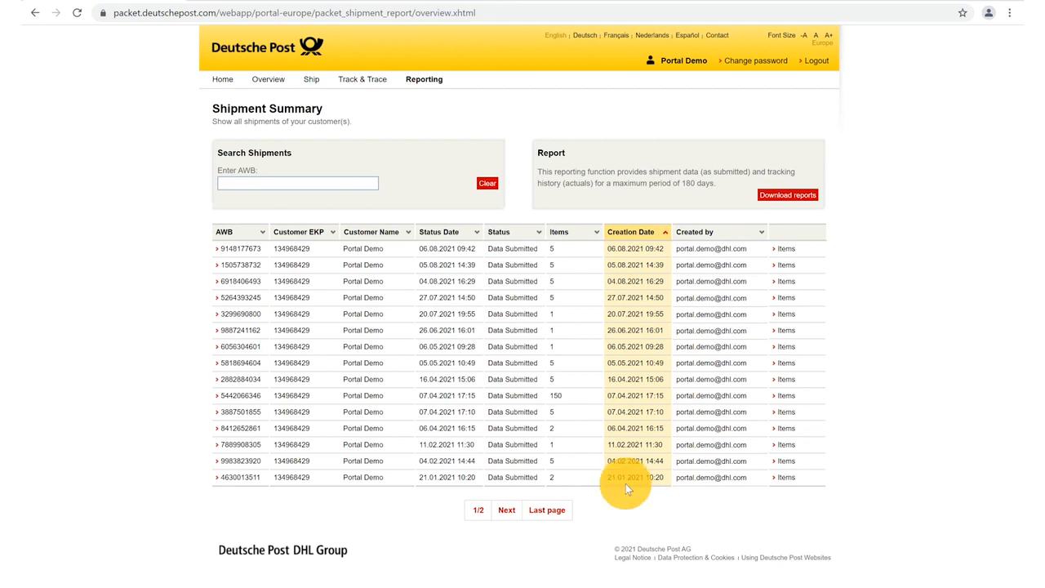
left_click(546, 511)
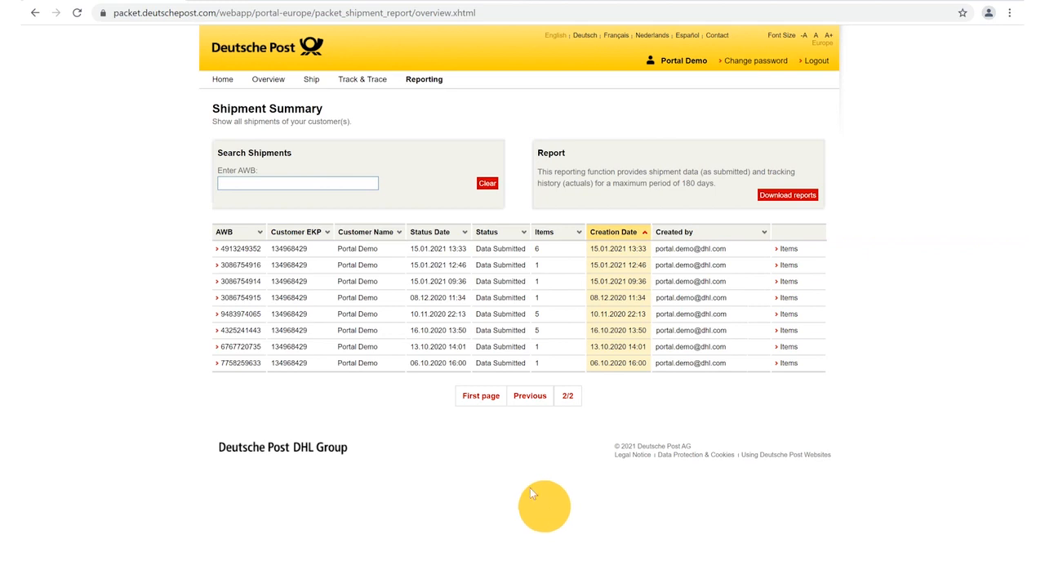
left_click(480, 396)
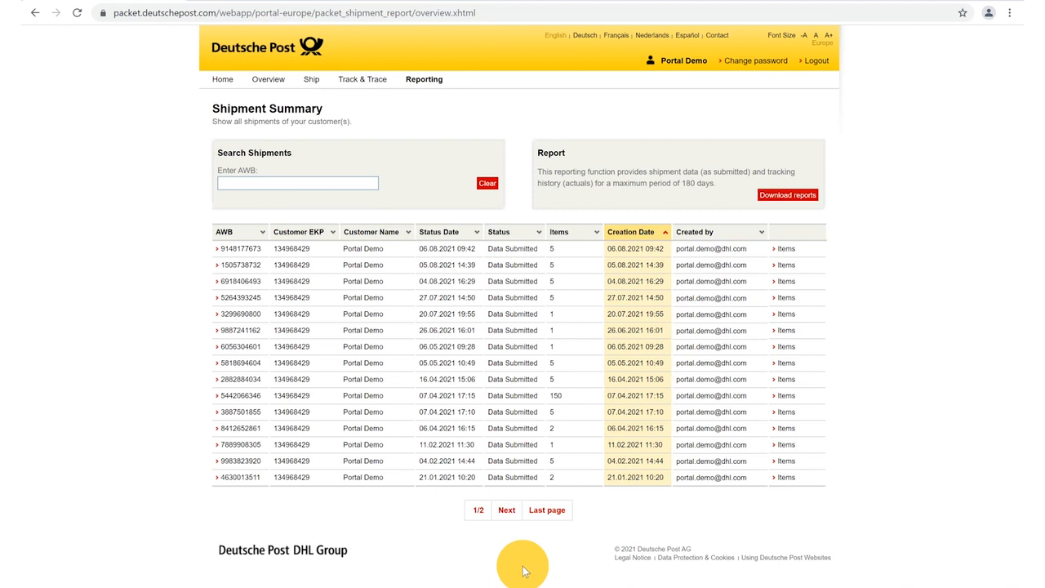
left_click(312, 82)
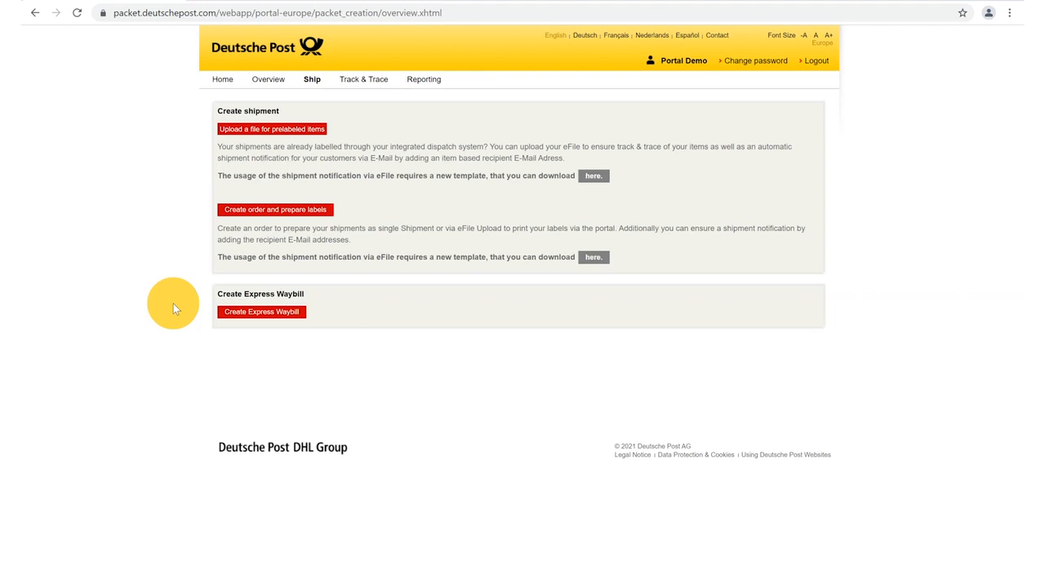
- Start a new order via 'Create order and prepare labels' and pick the single-item option
left_click(280, 211)
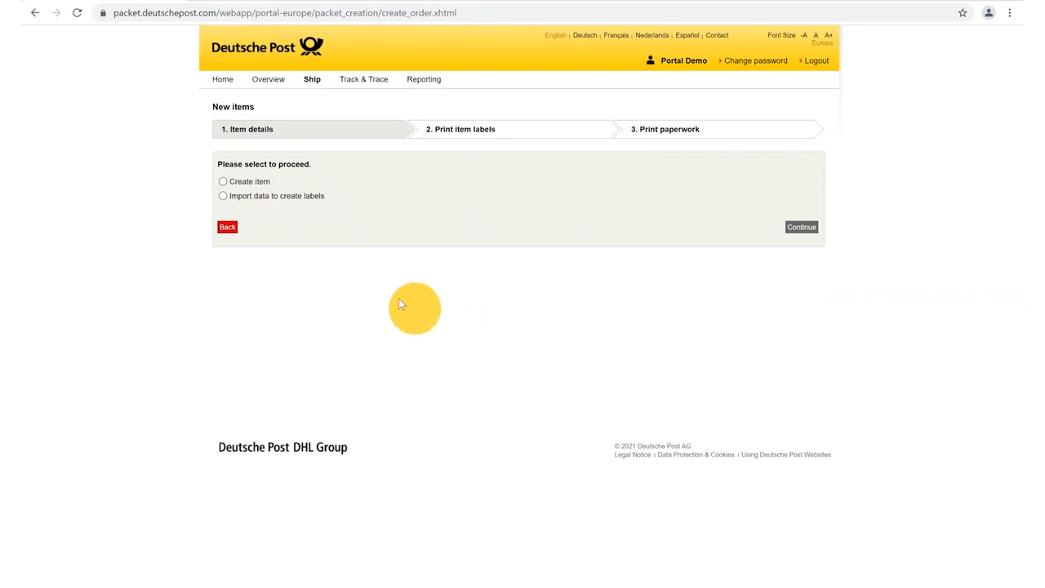
left_click(223, 181)
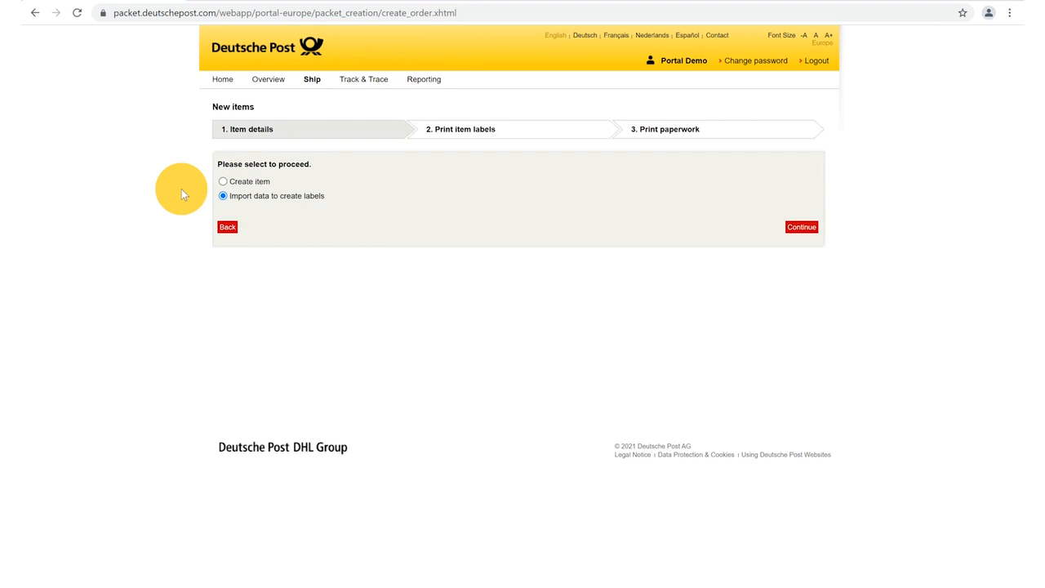
- Choose 'Create item' instead of importing data and continue to the item details form
left_click(223, 181)
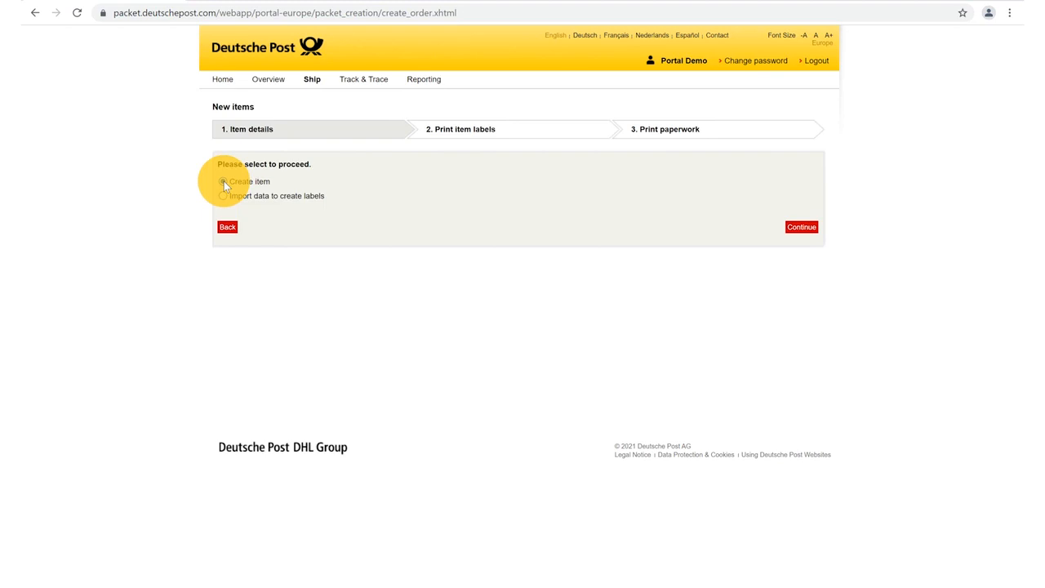
left_click(796, 232)
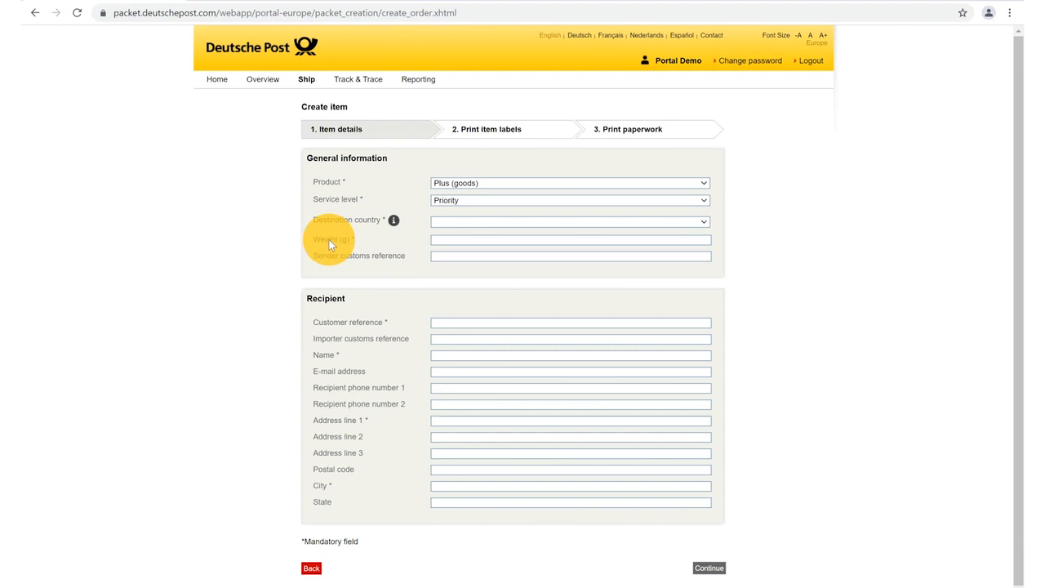
- Show the list of available products in the General information Product dropdown
left_click(704, 187)
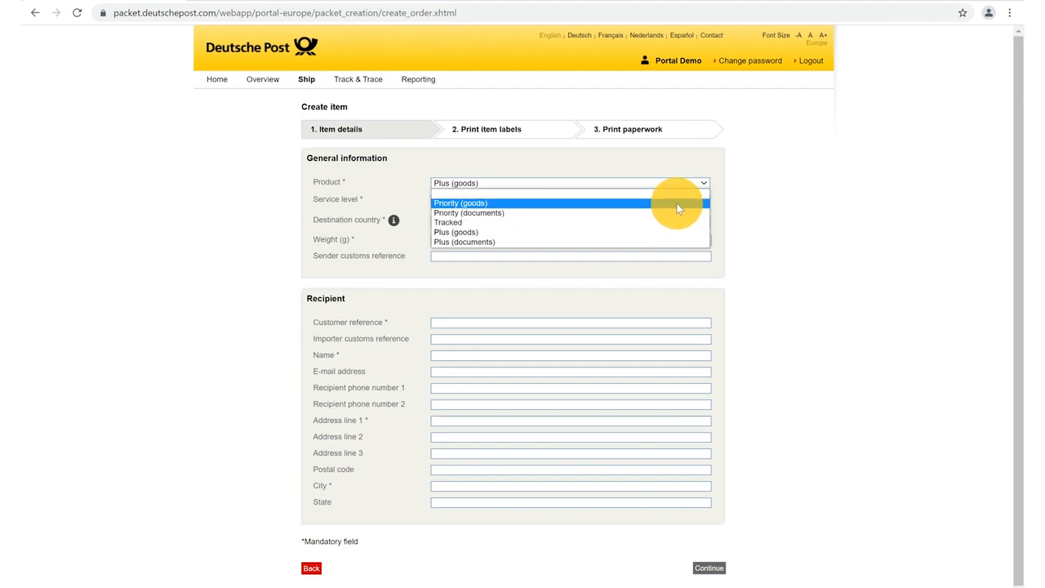
- Set product to Priority (goods), service to Priority, and destination country to United States
left_click(678, 209)
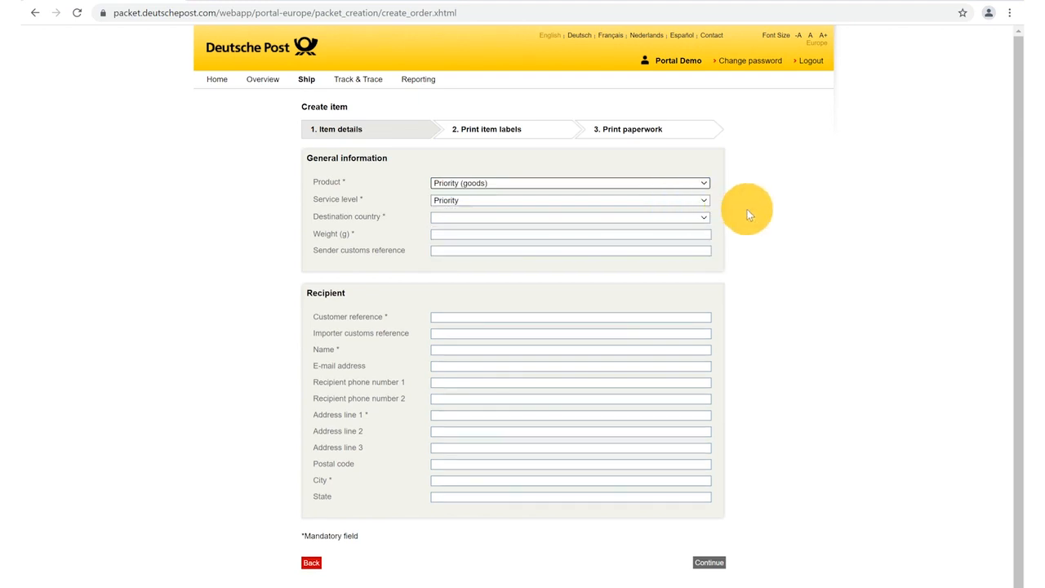
left_click(705, 201)
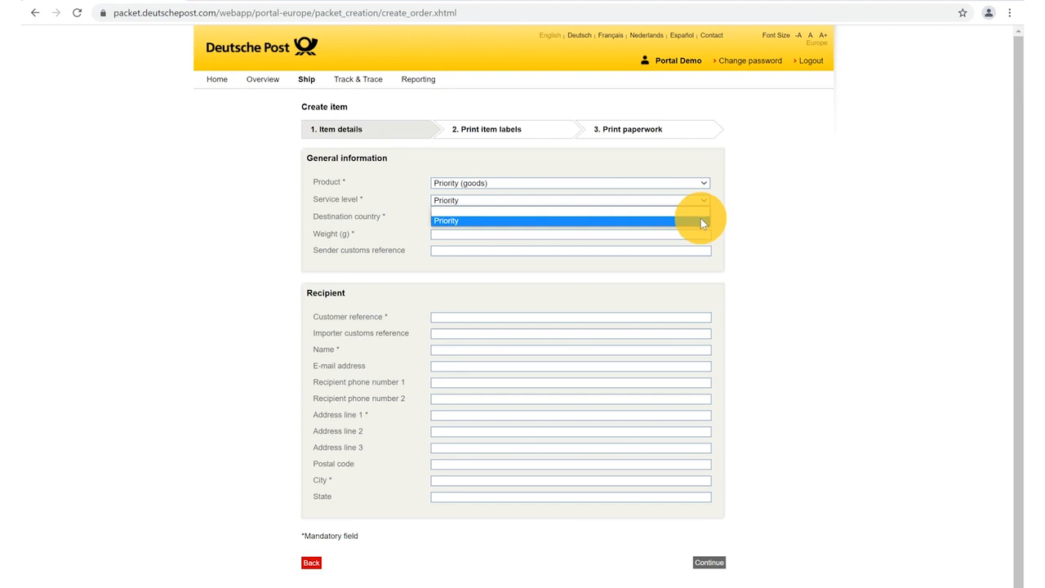
left_click(645, 219)
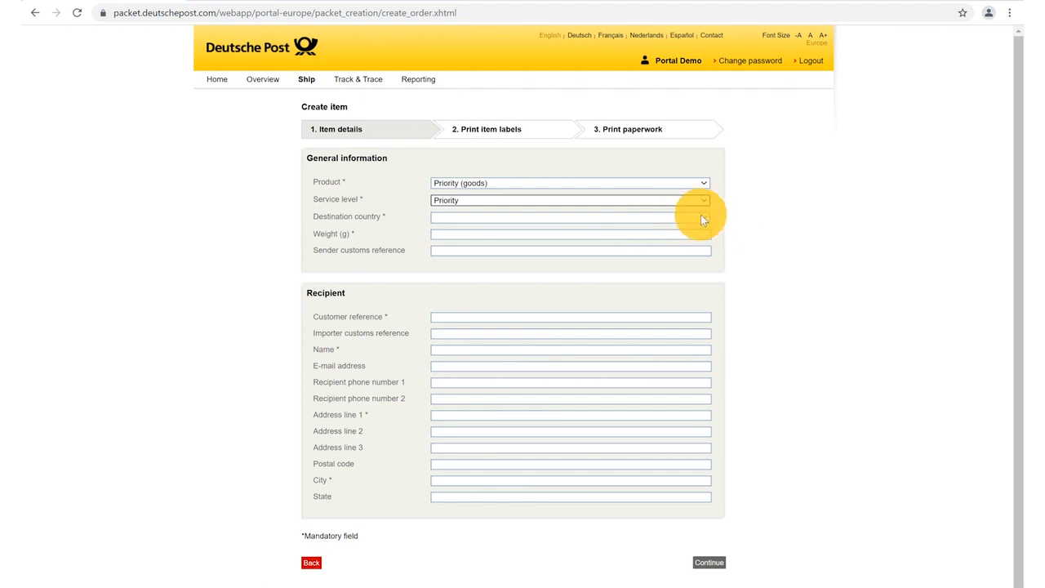
left_click(703, 218)
scroll(576, 331, "down", 20)
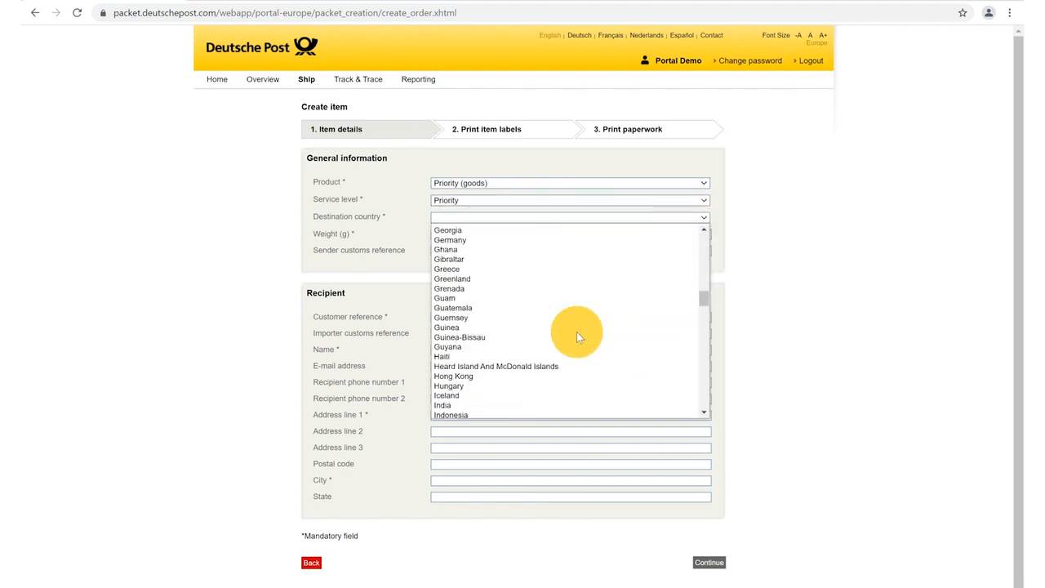
scroll(576, 332, "down", 2)
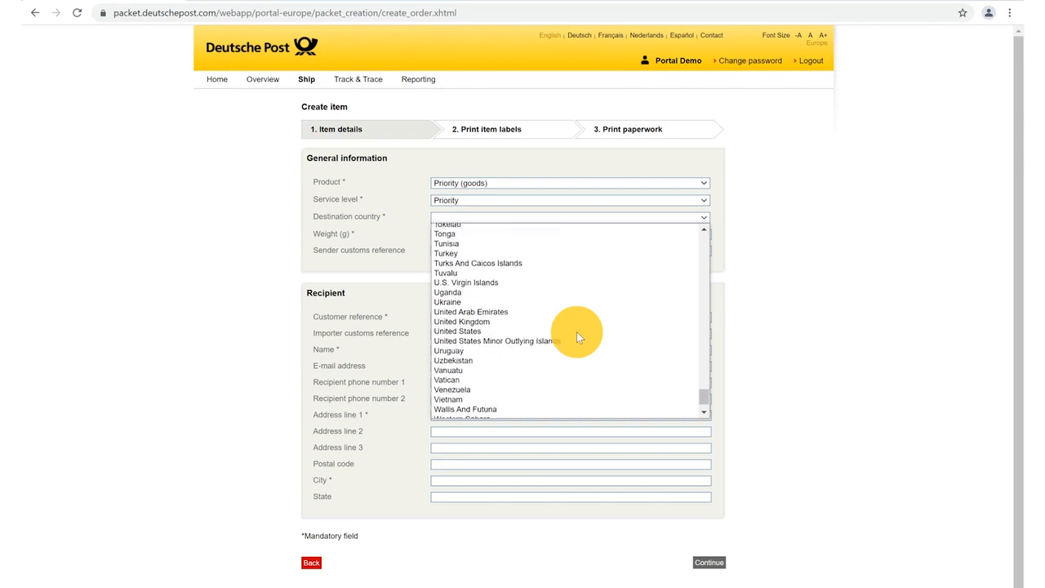
left_click(451, 330)
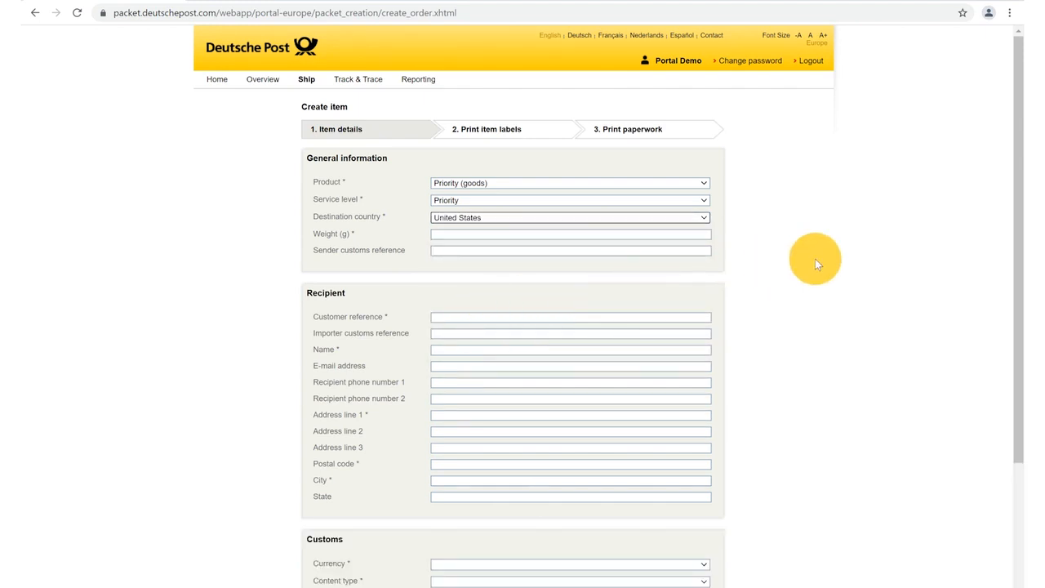
- Enter 300 as the item's weight in grams
scroll(815, 259, "down", 2)
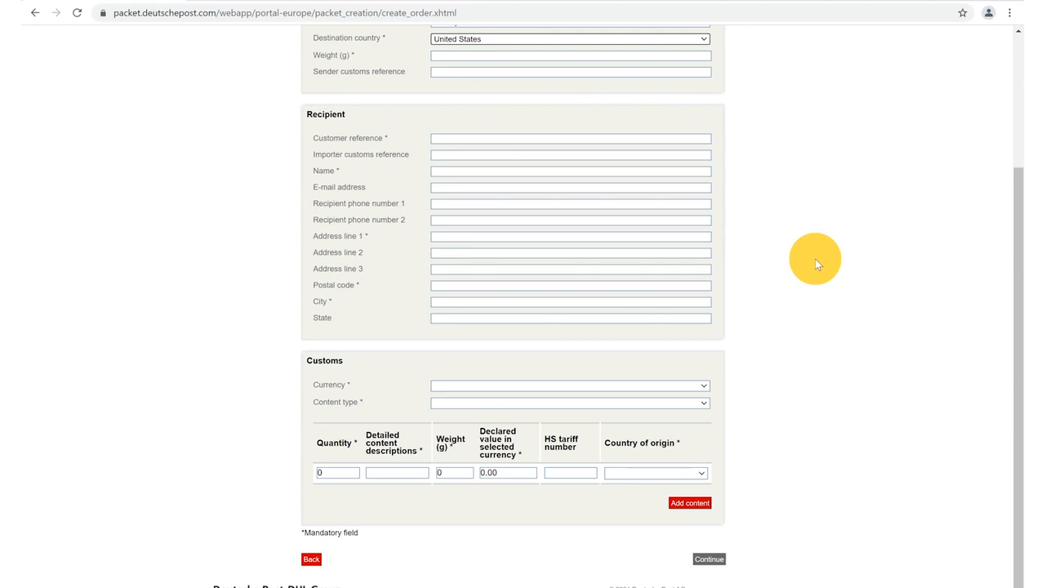
scroll(815, 258, "up", 2)
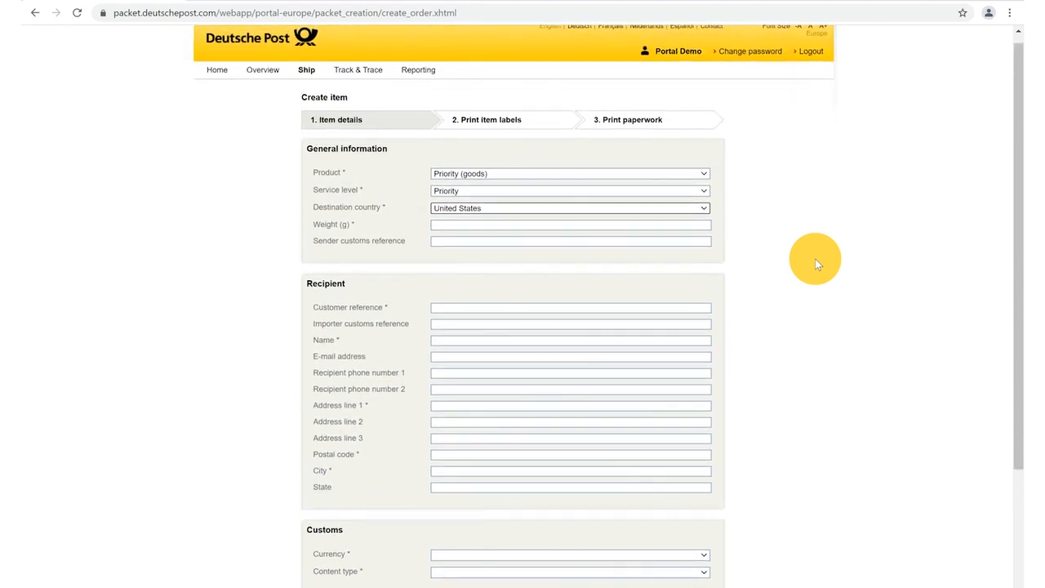
left_click(443, 225)
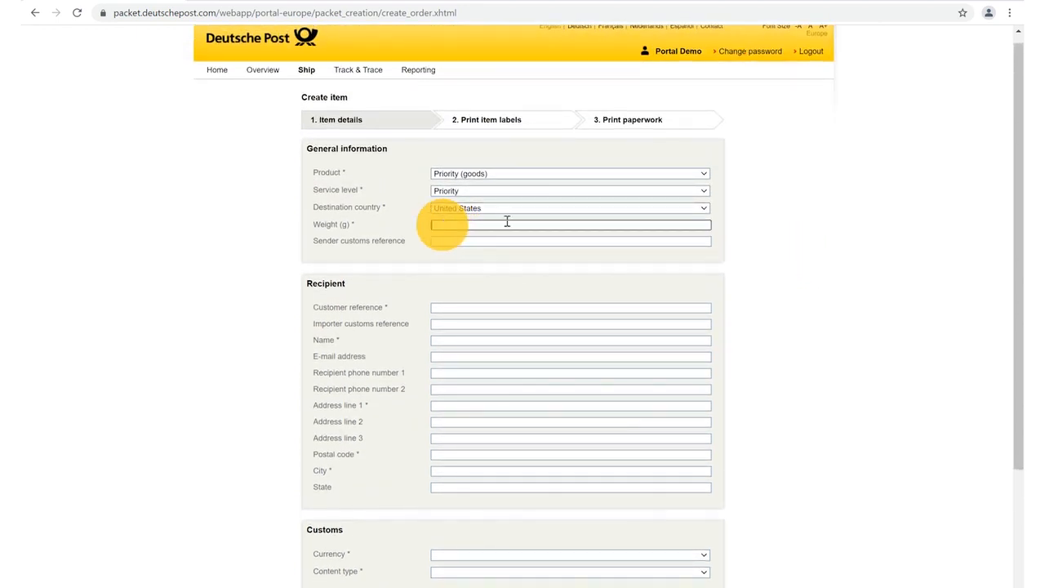
type("300")
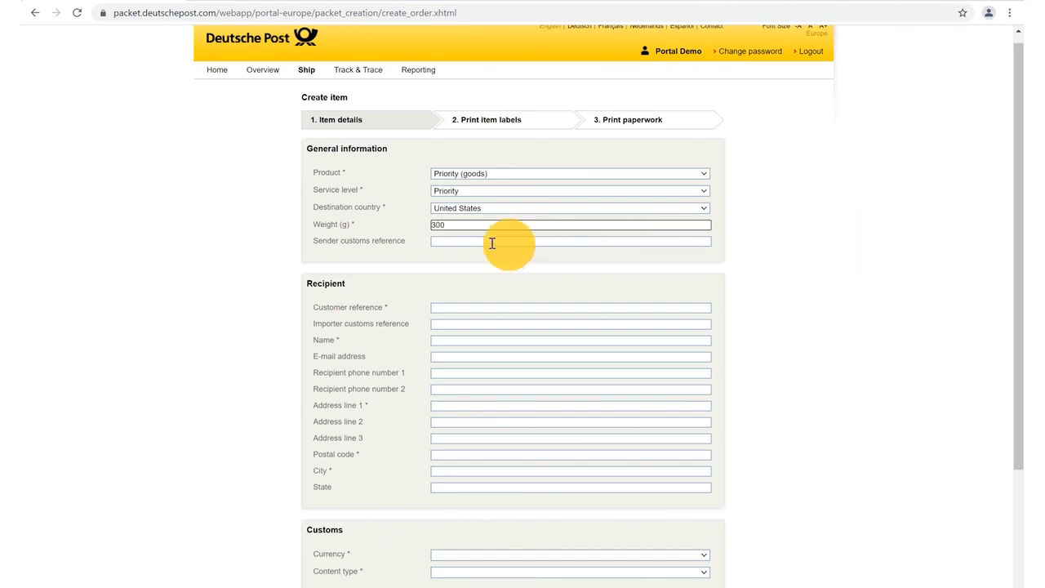
left_click(441, 241)
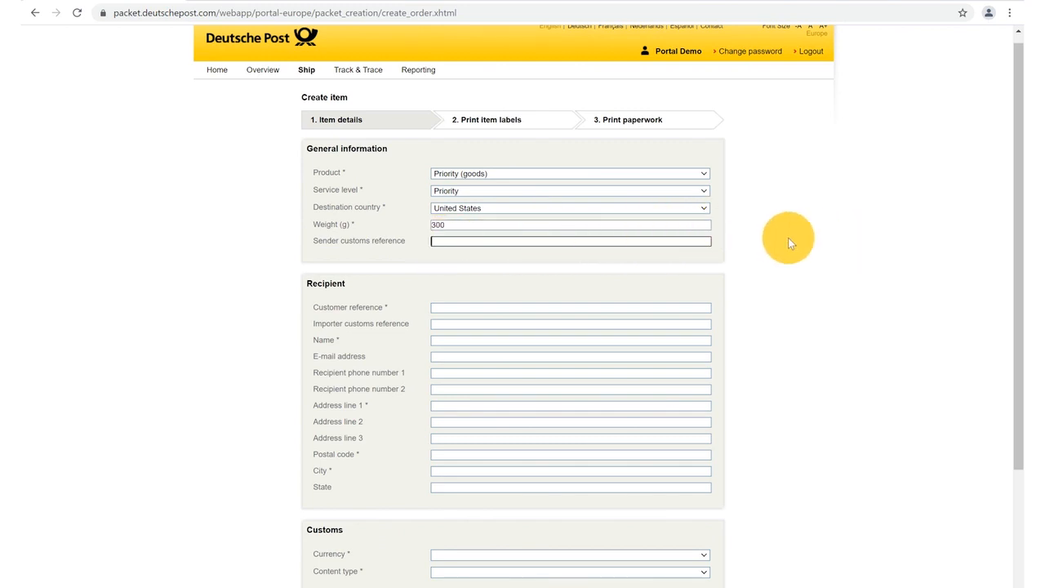
- Enter 'EORI or VAT Number' as the sender customs reference
type("EORI")
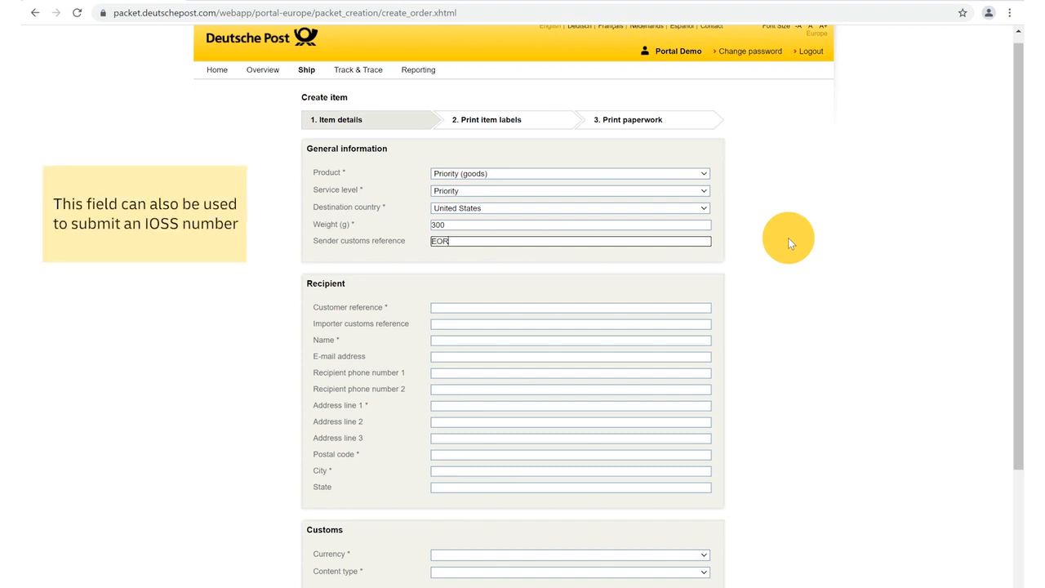
type(" or VAT Number")
scroll(789, 241, "down", 2)
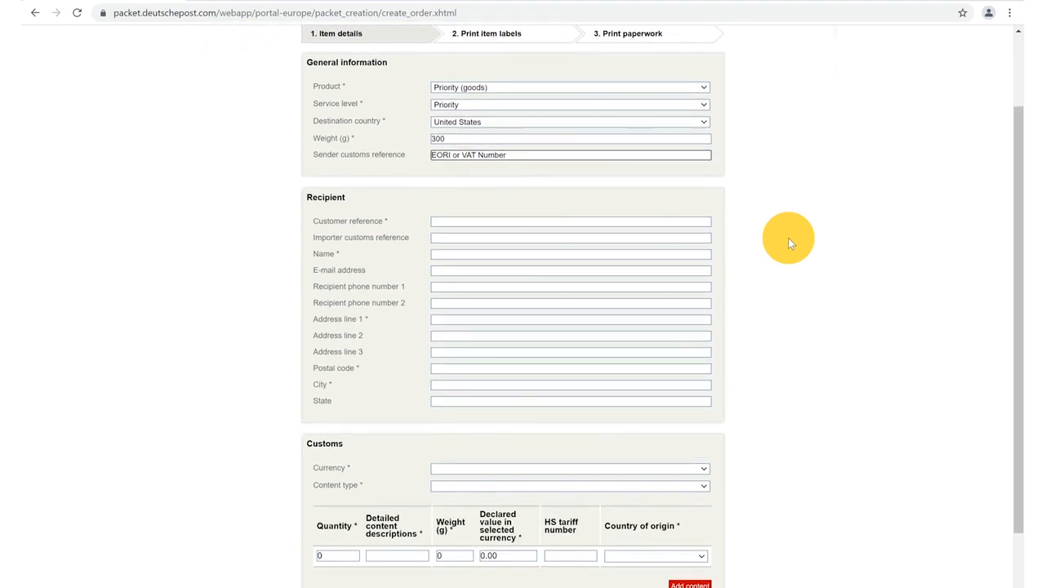
- Fill in the customer reference and importer customs reference fields
left_click(442, 219)
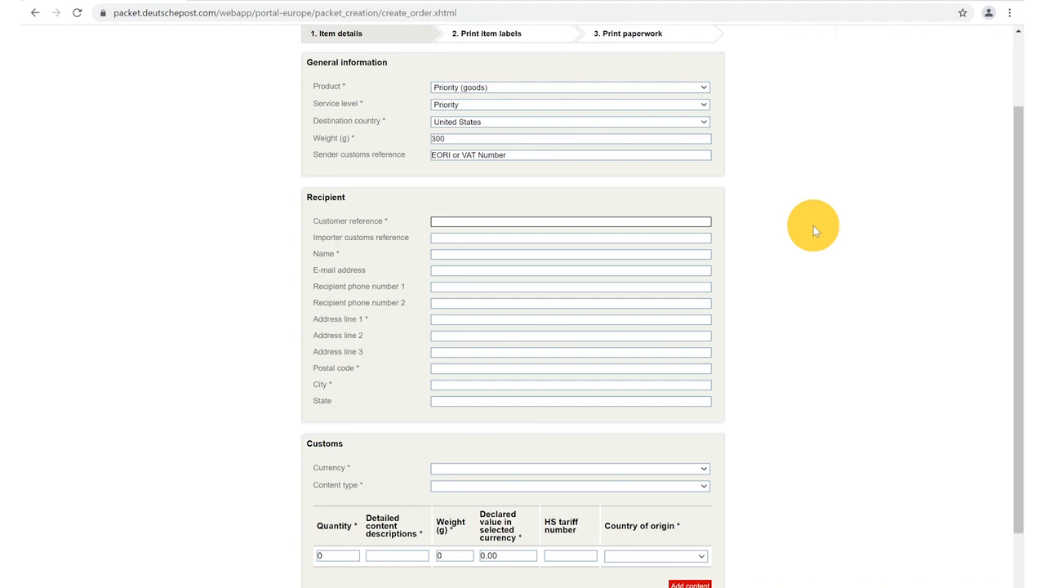
type("Test 123")
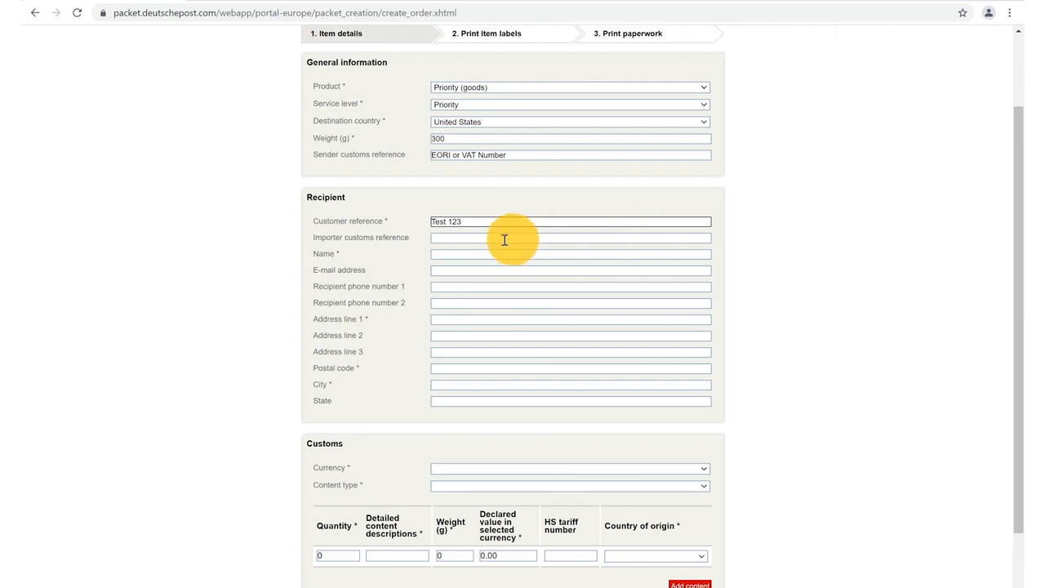
left_click(447, 237)
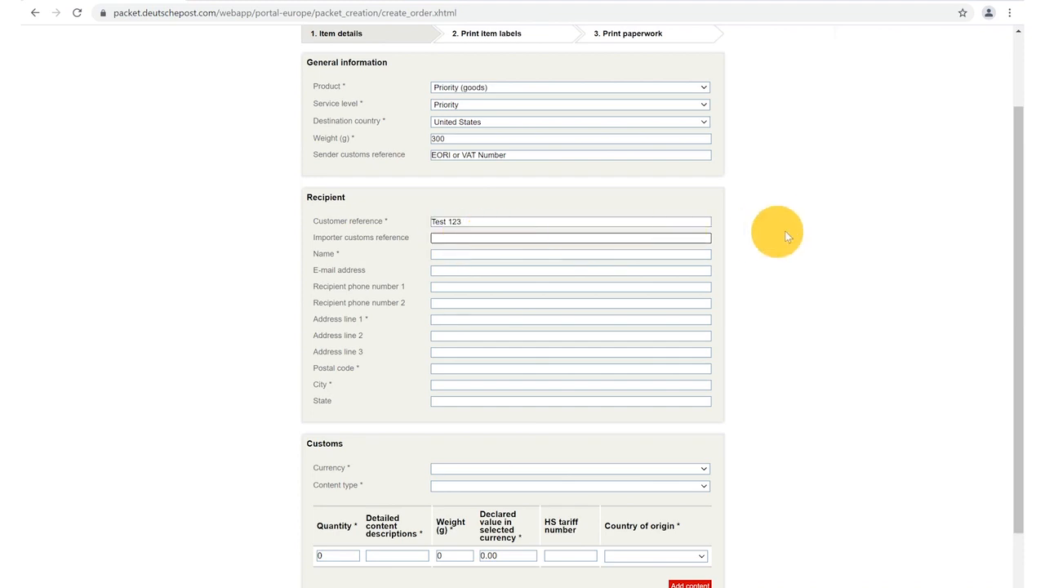
type("Test 123")
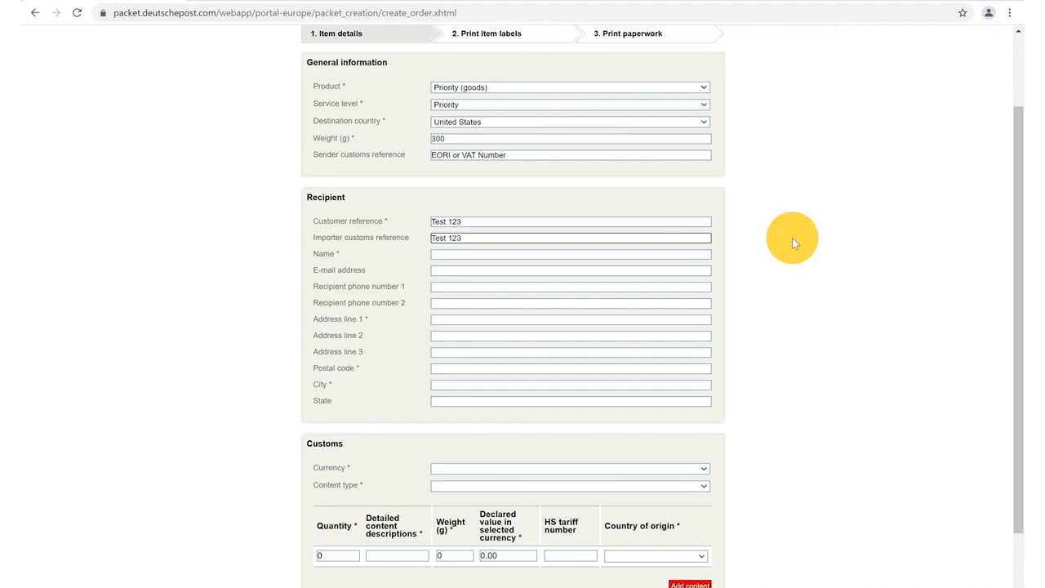
- Enter the recipient's name, e-mail address and phone number
left_click(441, 254)
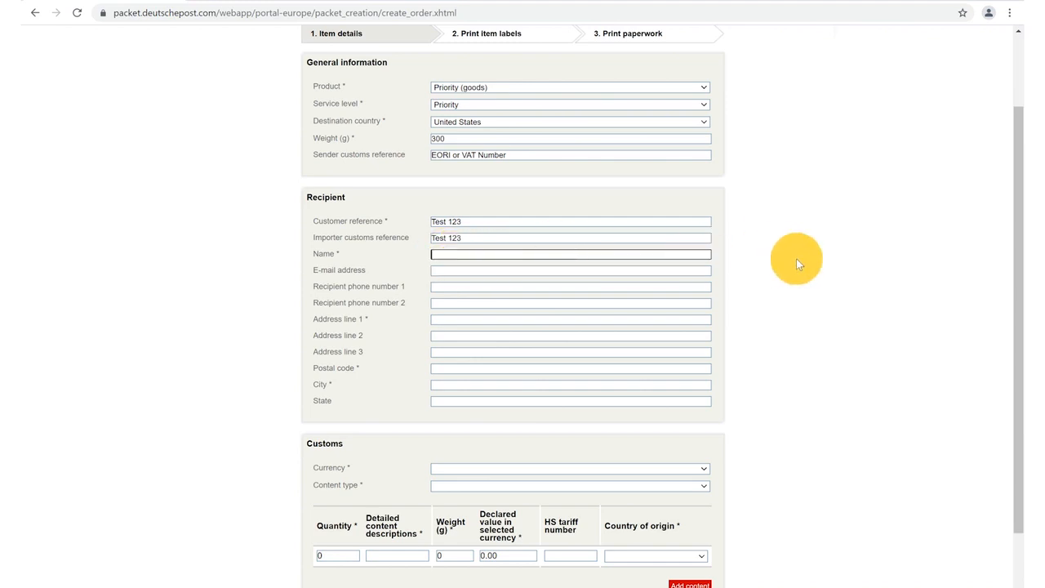
type("Test Name")
left_click(447, 272)
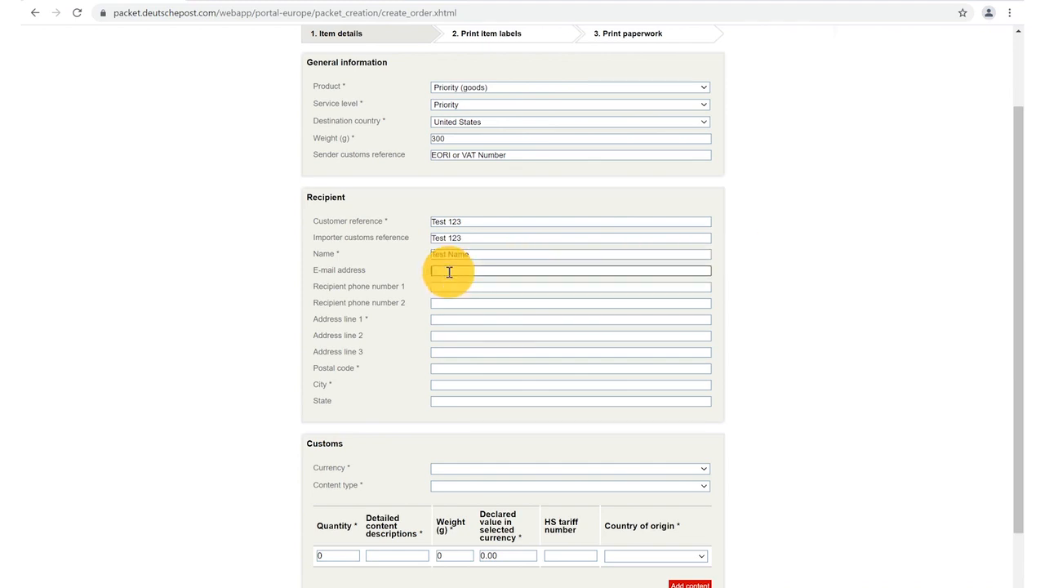
type("test")
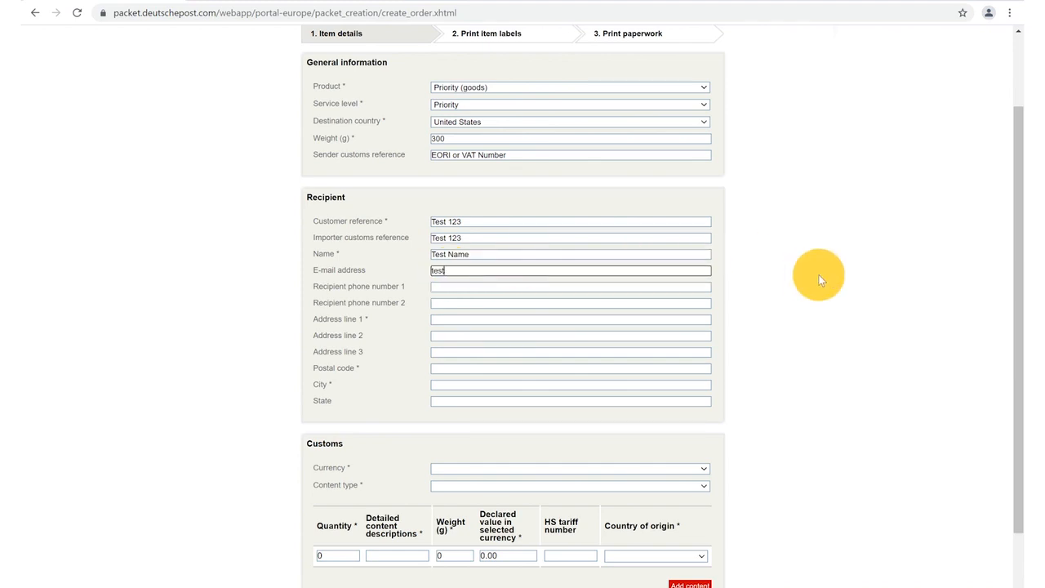
type("@email.com")
left_click(452, 286)
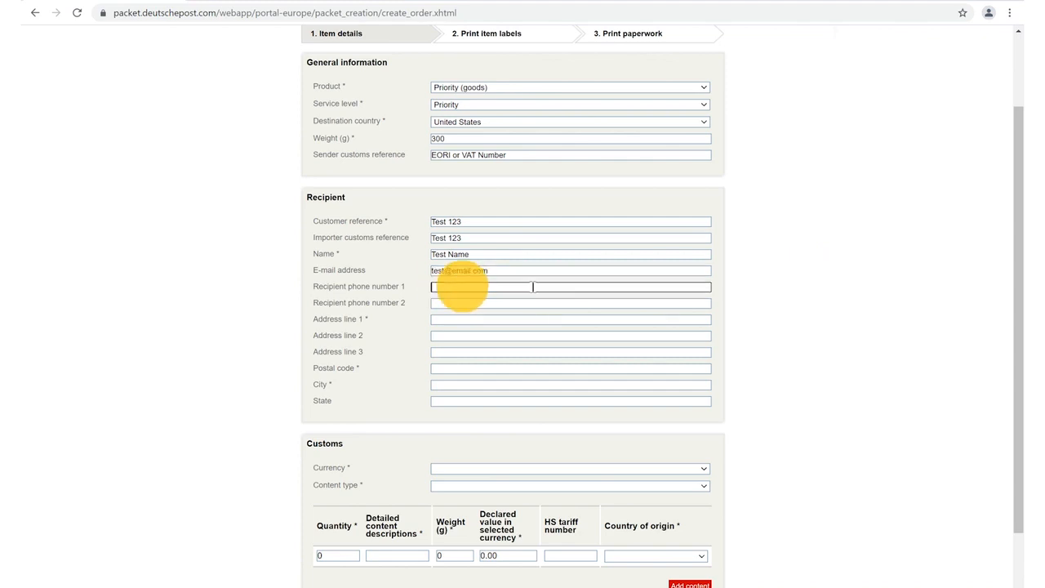
type("1234567890")
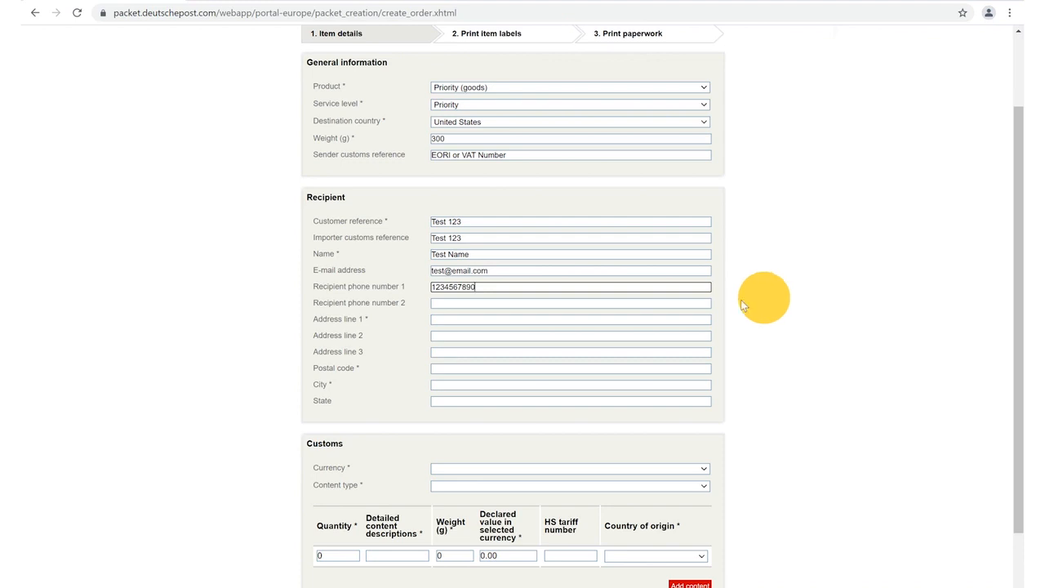
- Enter the recipient's street address and postal code
left_click(443, 319)
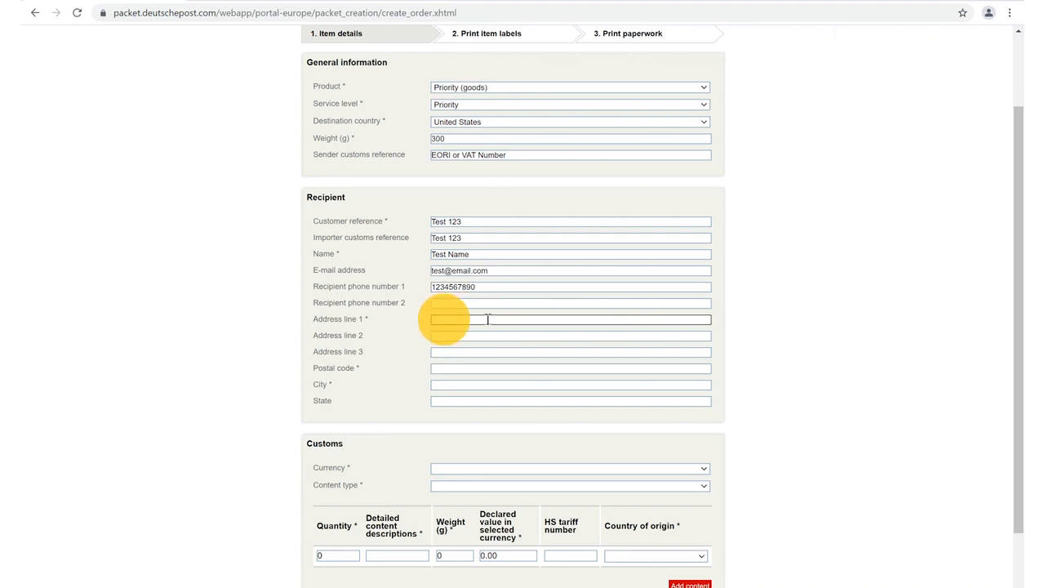
type("1 Test Street")
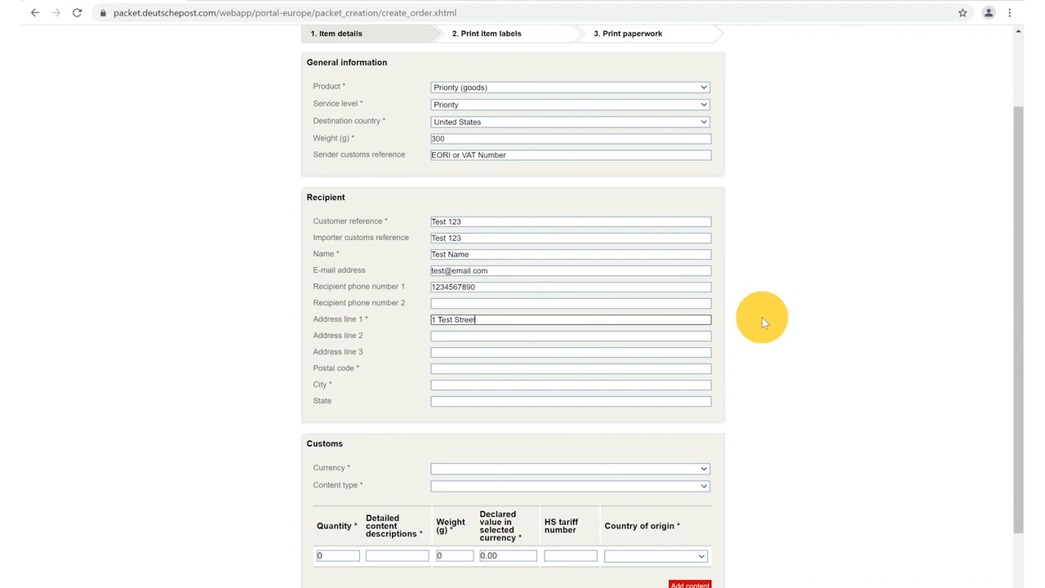
left_click(441, 369)
type("10210")
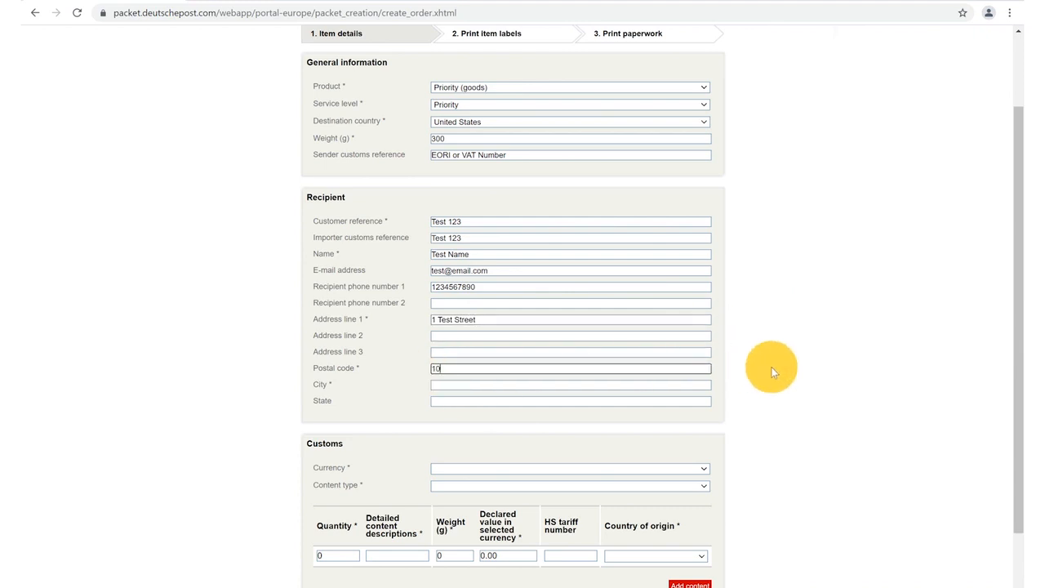
left_click(445, 385)
- Enter the recipient's city, then set customs currency to Euro and content type to Sale of goods
type("Washington")
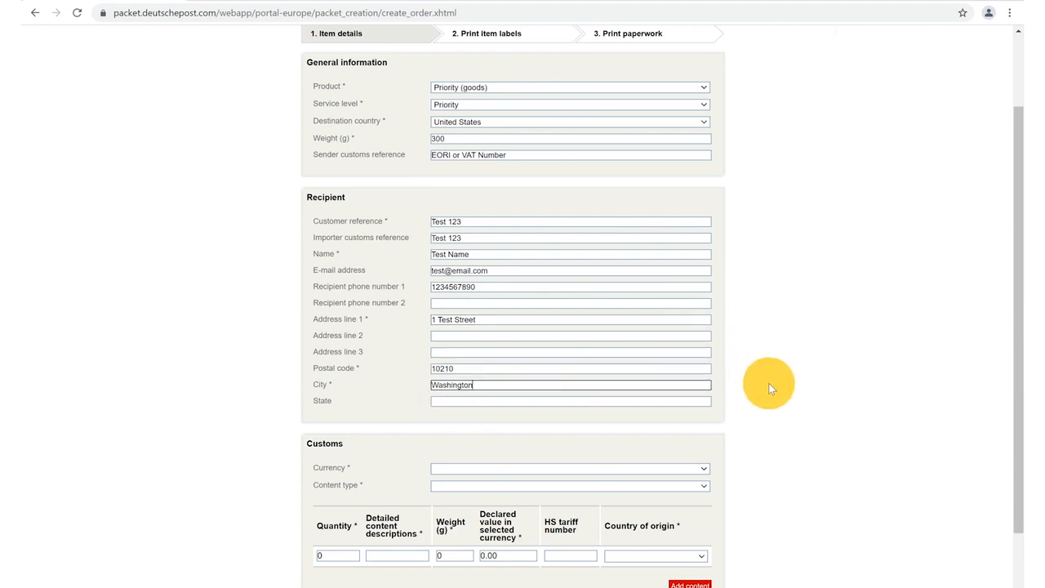
scroll(769, 383, "down", 1)
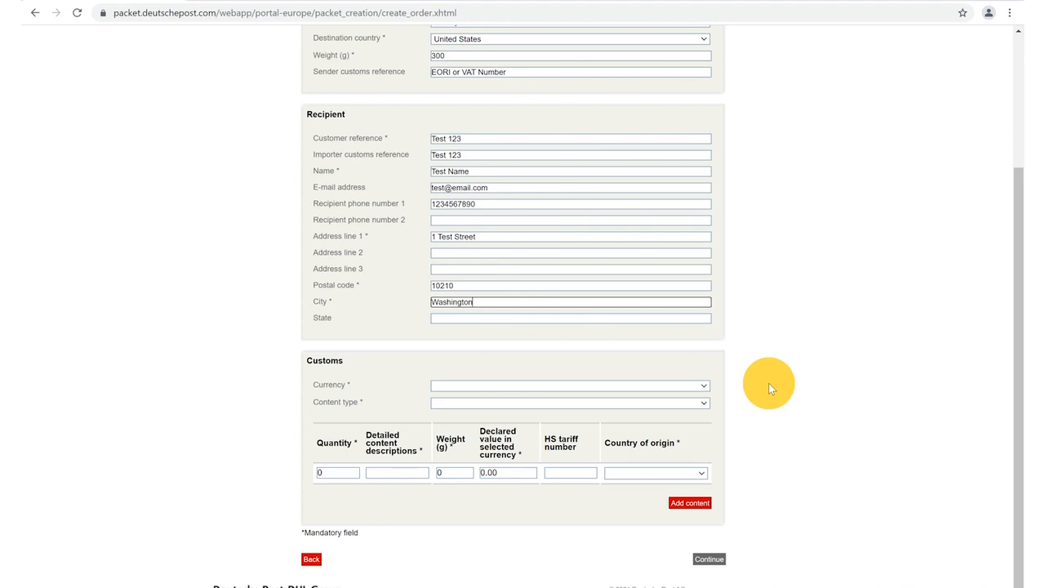
left_click(704, 386)
scroll(572, 465, "down", 2)
scroll(571, 465, "down", 12)
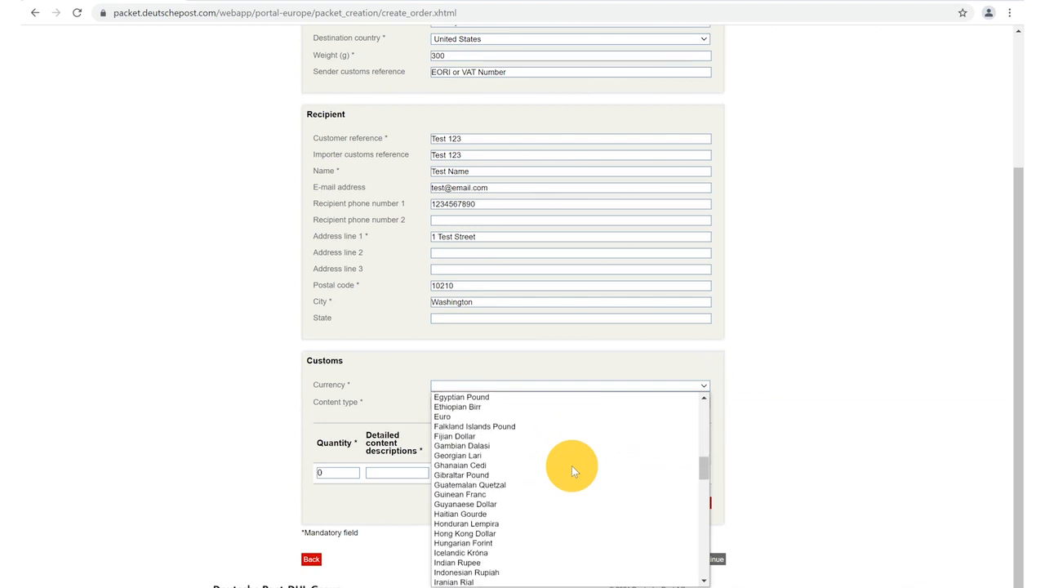
left_click(448, 417)
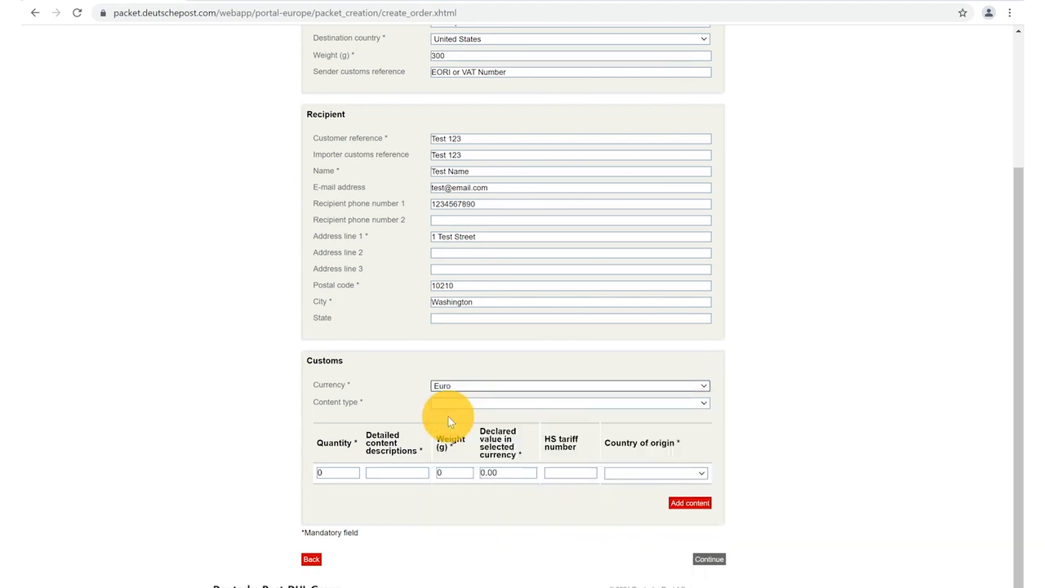
left_click(704, 404)
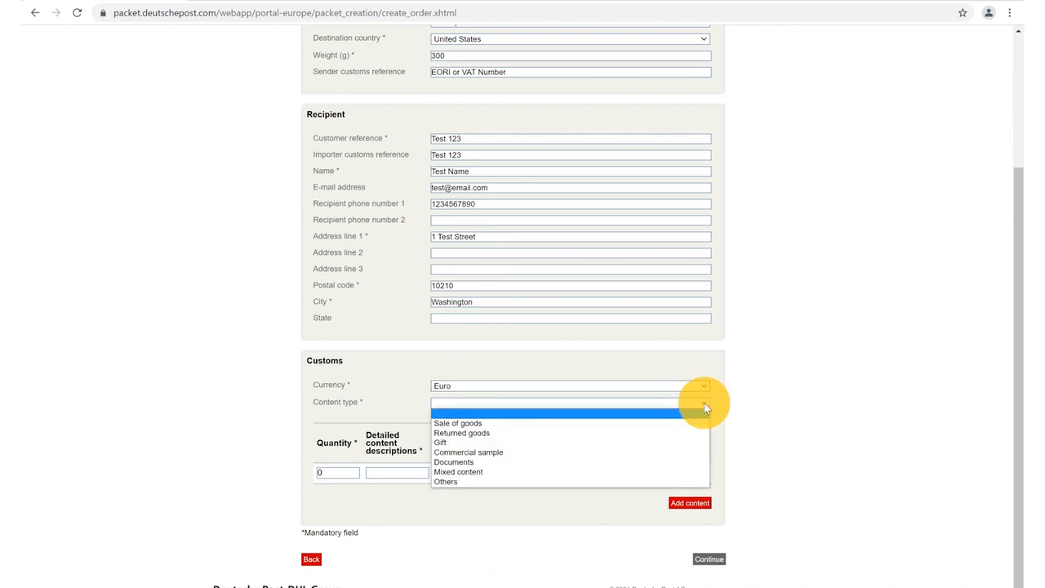
left_click(667, 423)
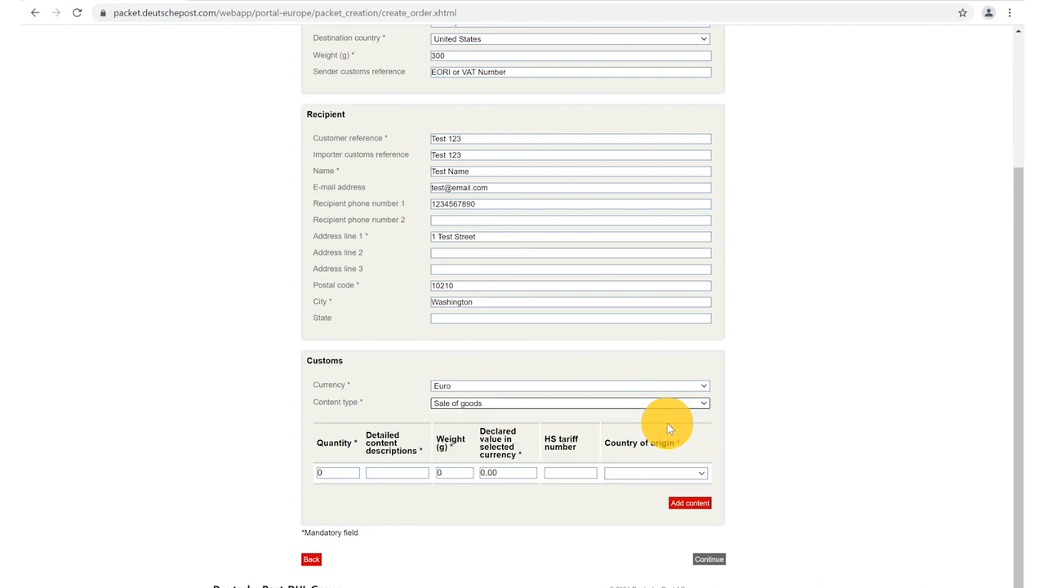
- Enter quantity 1, description 'Cotton t-shirt', weight 300 g, value 20 and HS tariff 610910
left_click(328, 474)
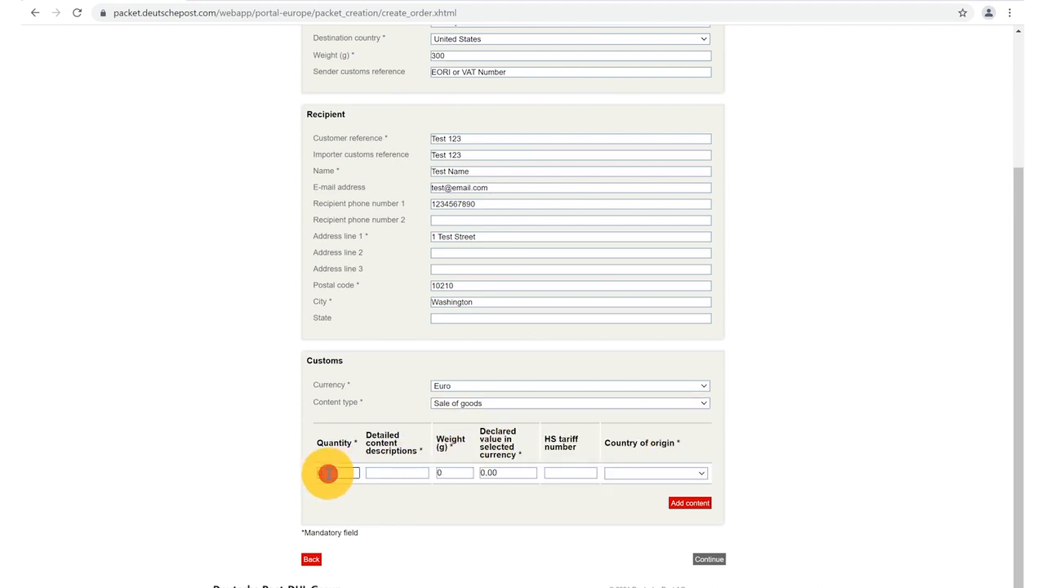
type("1")
left_click(387, 472)
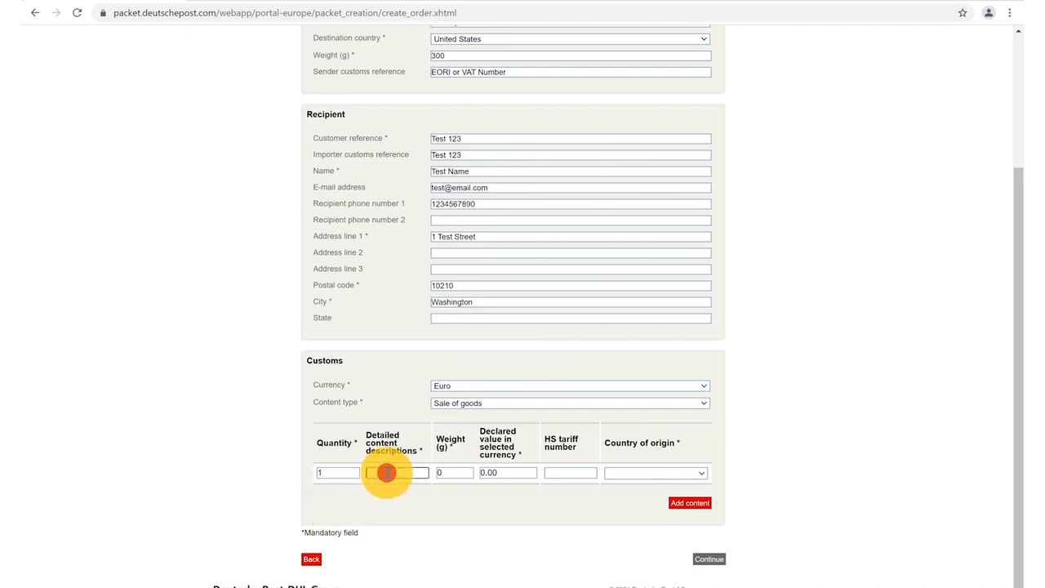
type("Cotton t-shirt")
left_click(448, 475)
type("300")
left_click(506, 471)
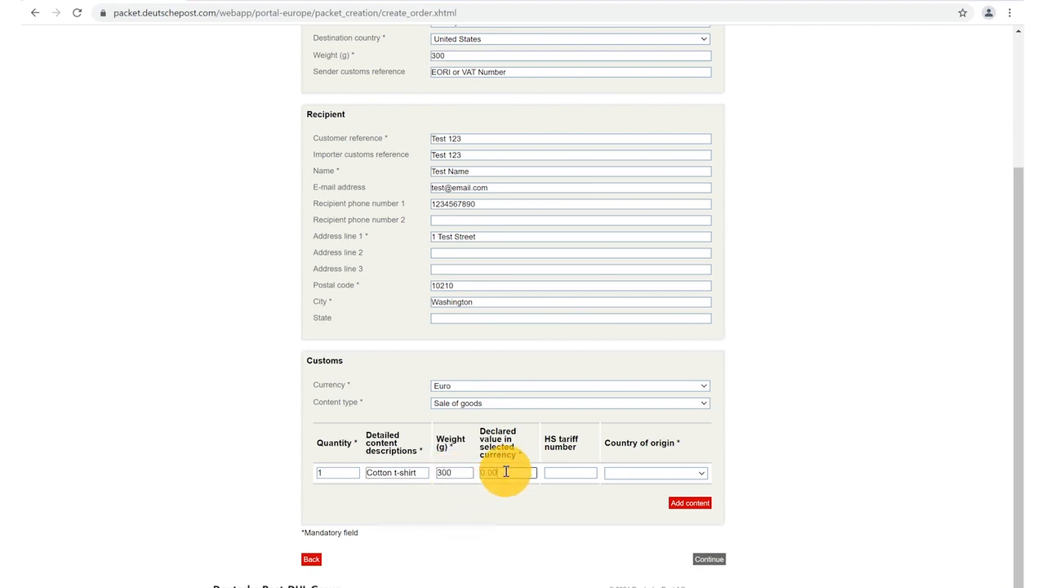
type("20")
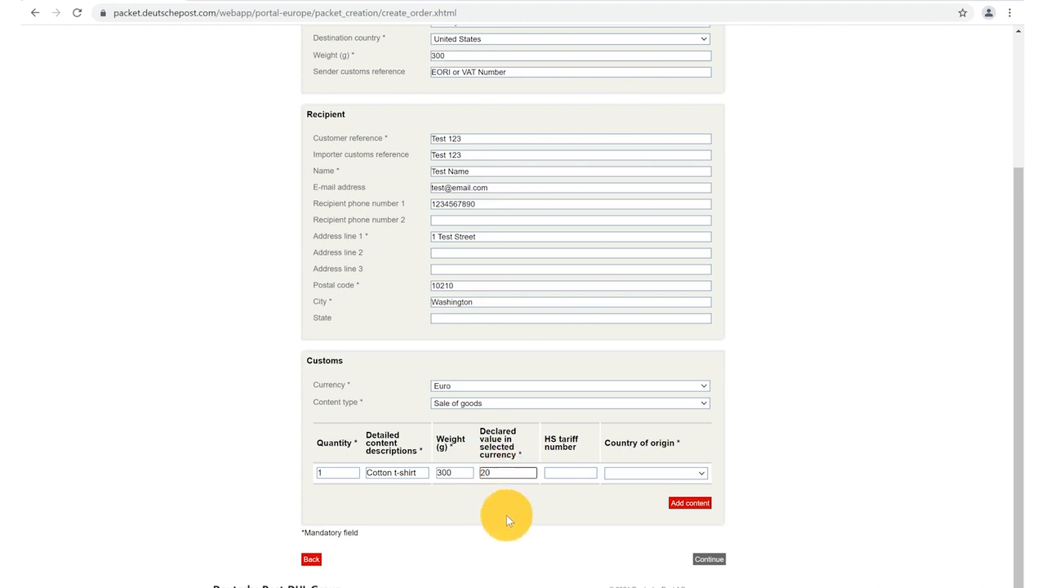
left_click(567, 473)
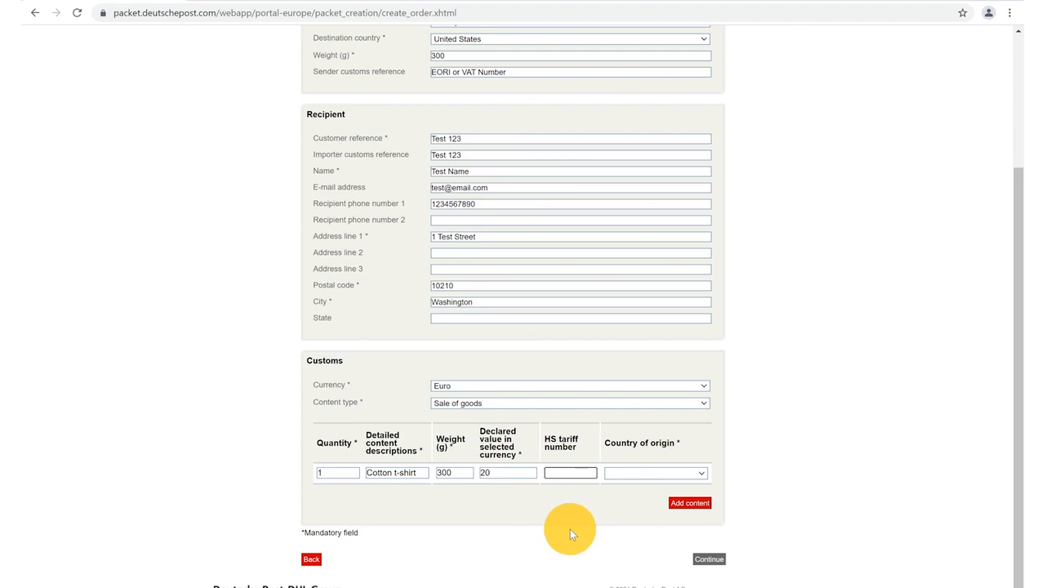
type("610910")
- Set the customs line's country of origin to United Kingdom
left_click(700, 473)
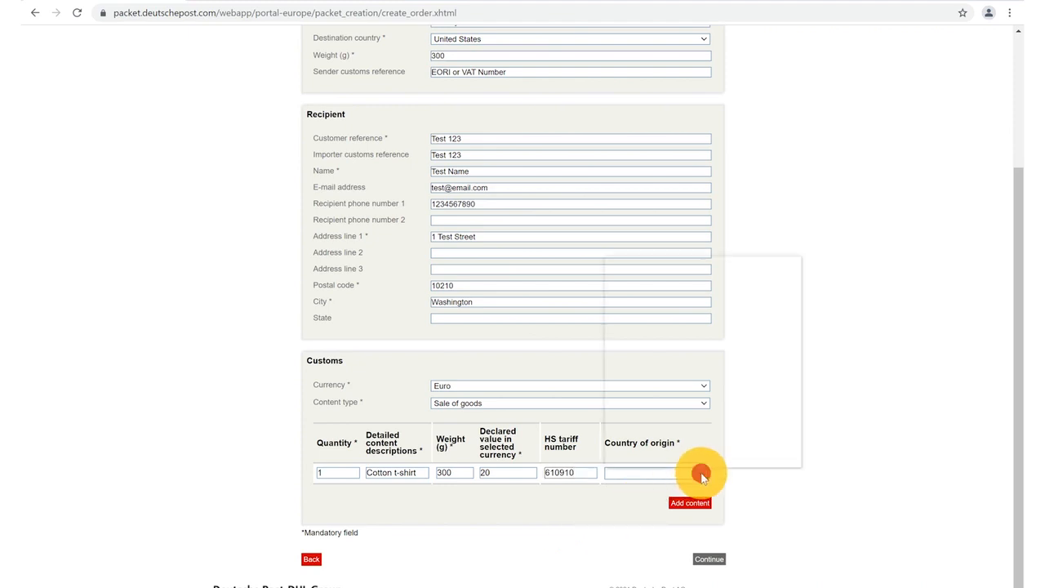
scroll(665, 394, "down", 20)
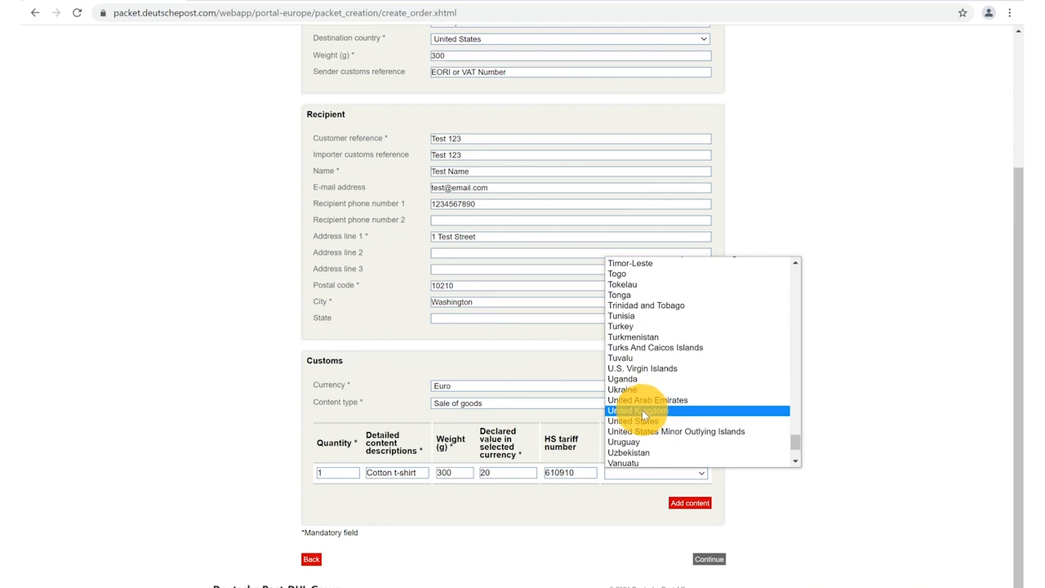
left_click(642, 410)
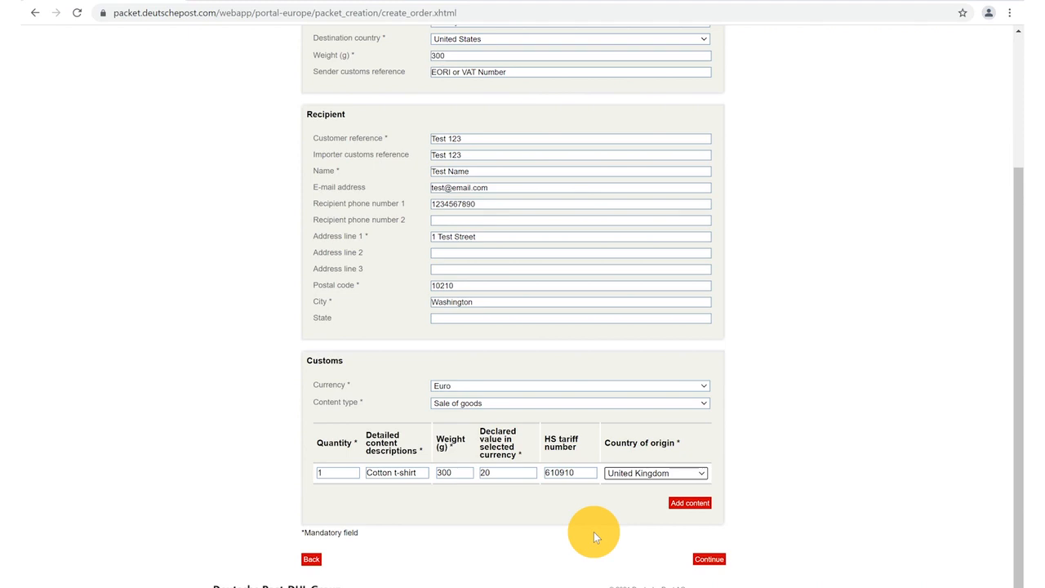
- Add the customs content and continue toward the Print item labels step
left_click(690, 503)
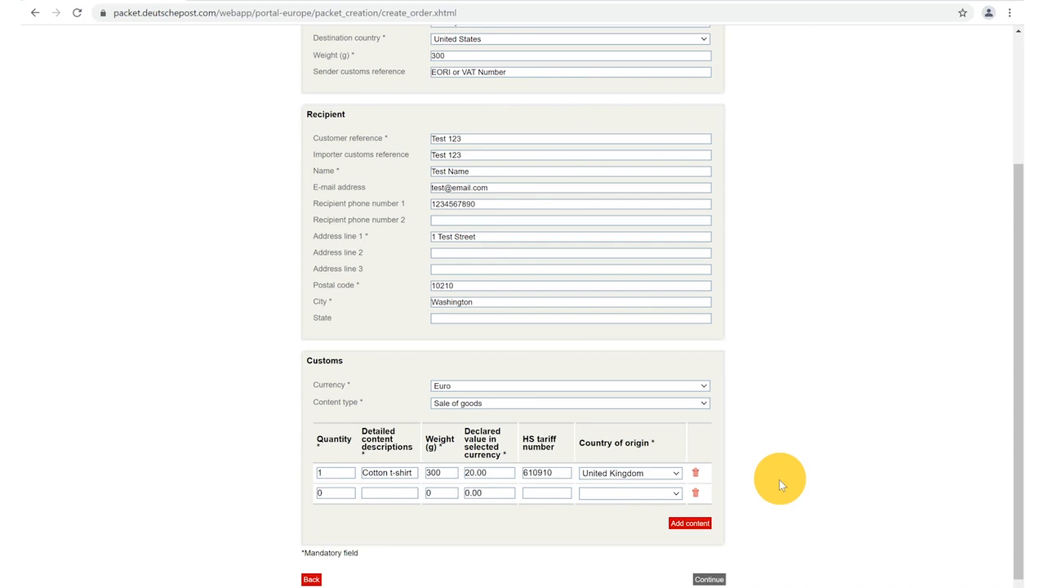
left_click(711, 560)
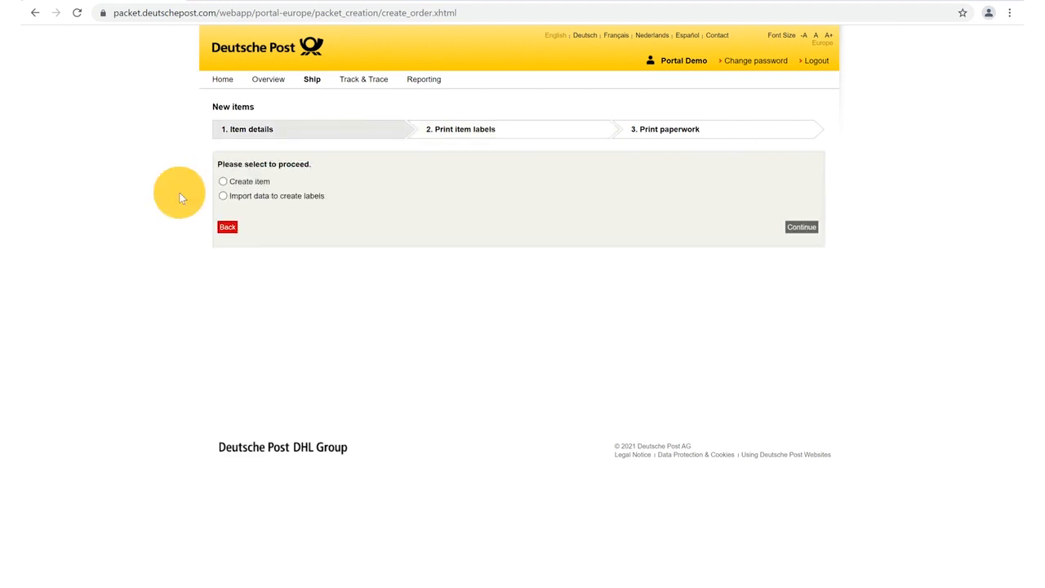
- Go back to Create shipment and download the new eFile template from the 'here.' link
left_click(222, 197)
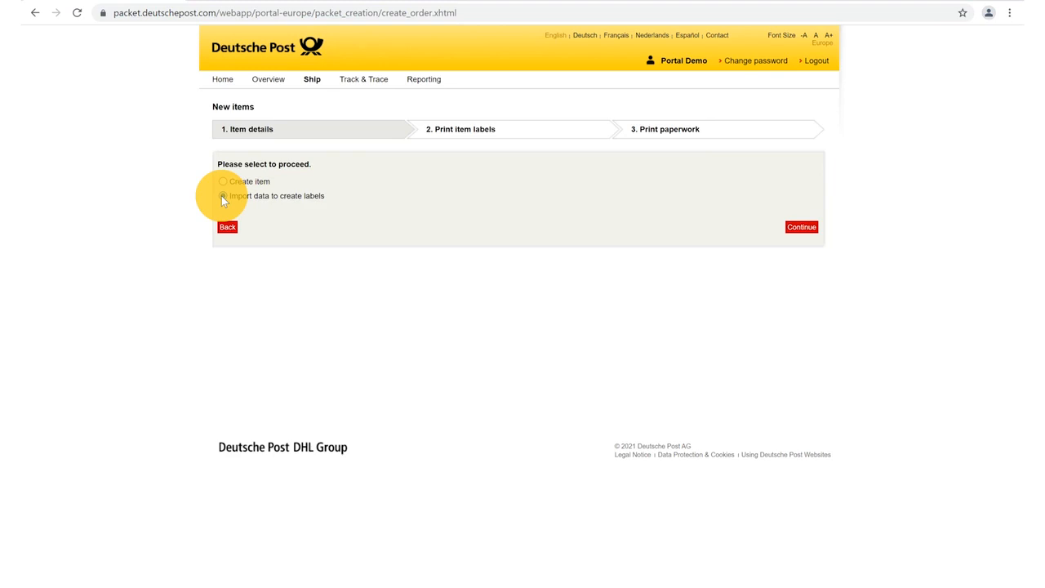
left_click(227, 227)
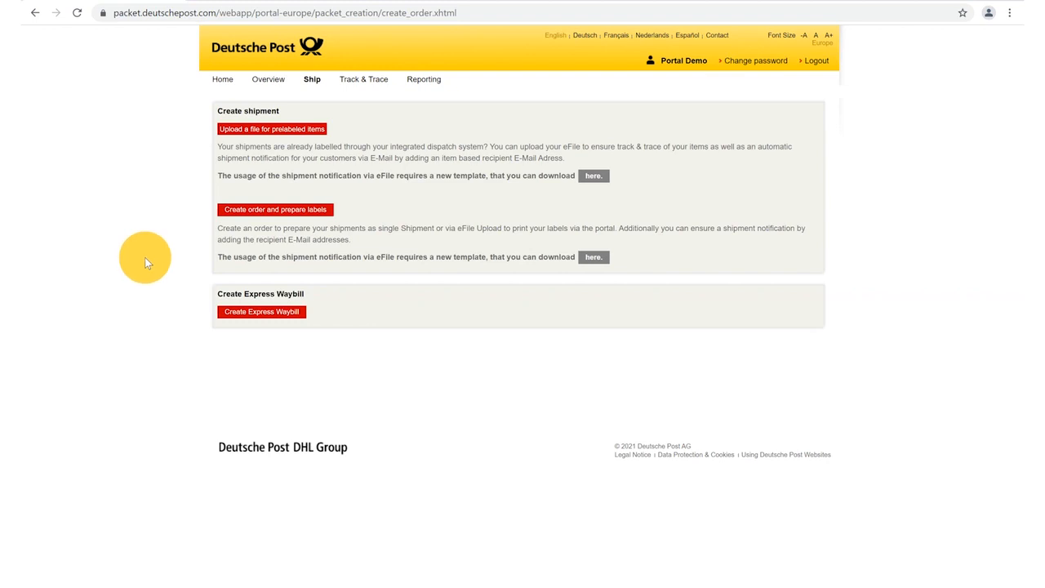
left_click(595, 257)
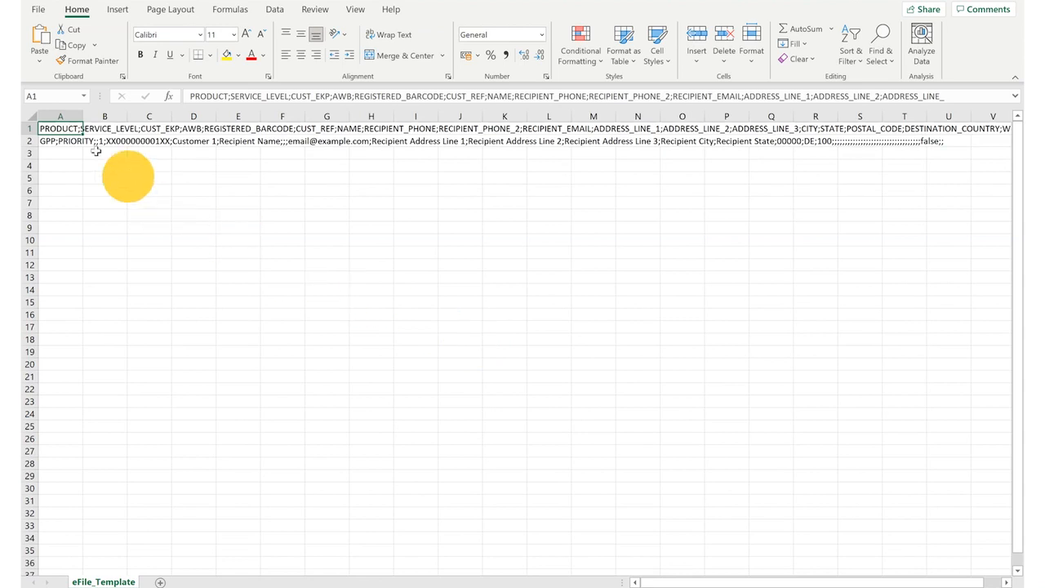
- Select column A of eFile_Template with its semicolon-separated data and show the Data tools
left_click(59, 116)
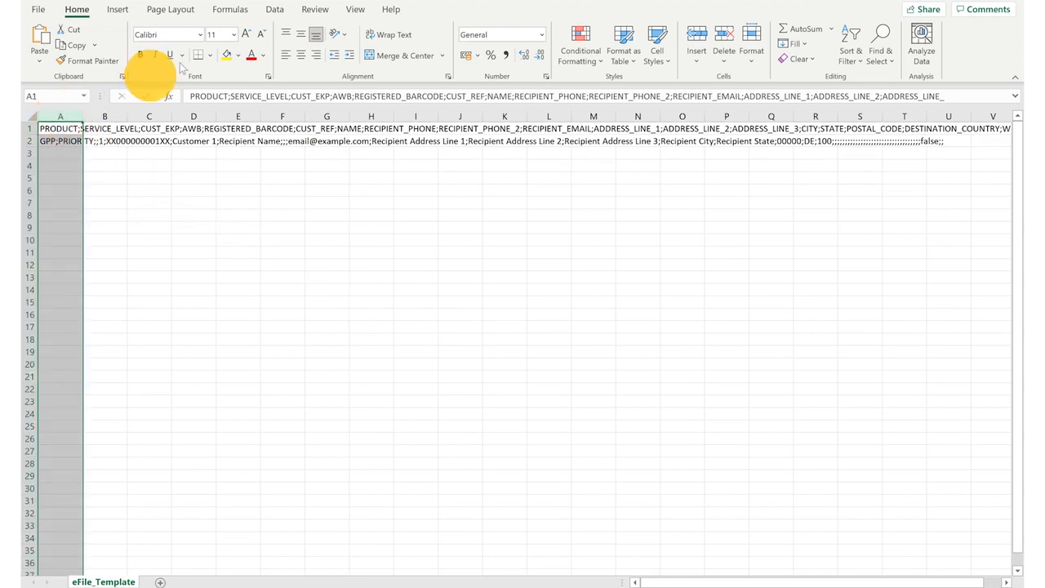
left_click(275, 10)
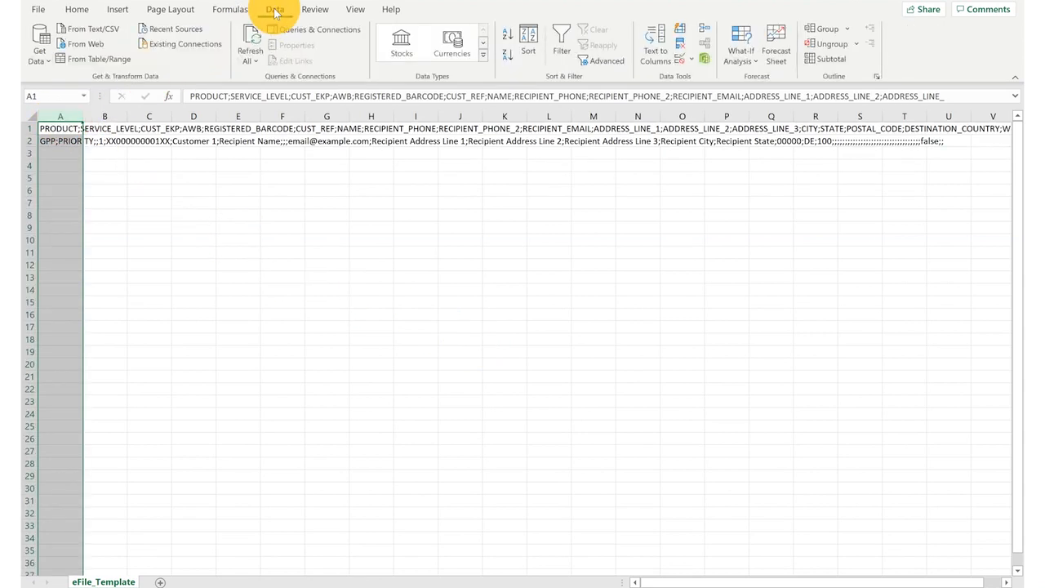
- Run Text to Columns on column A as Delimited, splitting at semicolons instead of tabs, General format
left_click(657, 40)
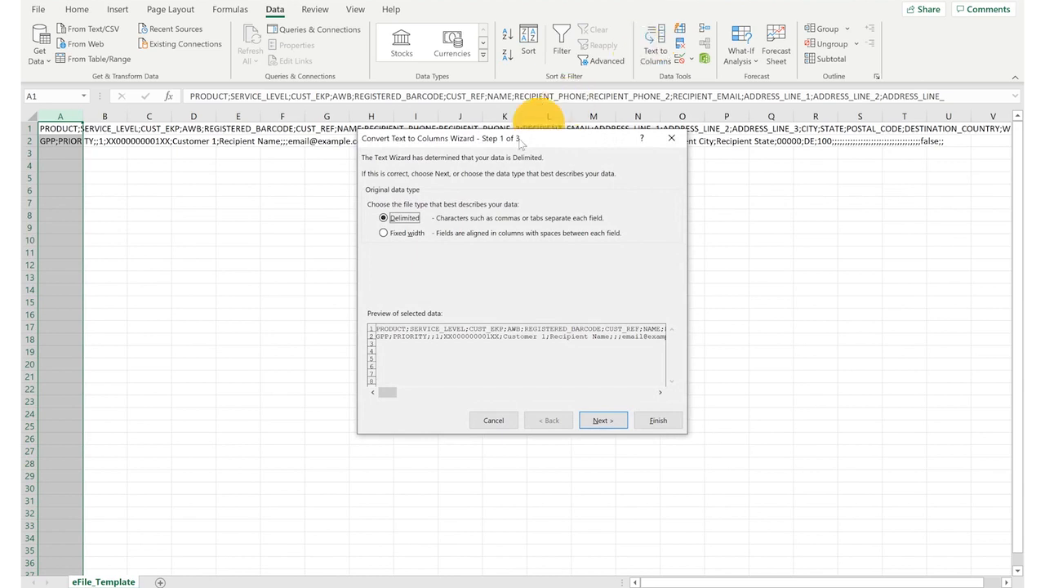
left_click(383, 218)
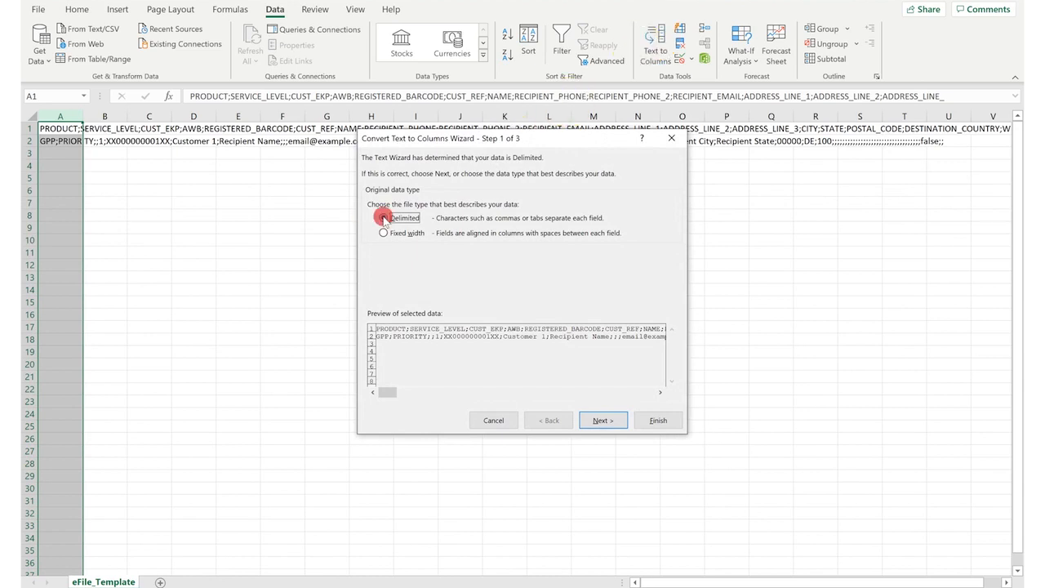
left_click(602, 419)
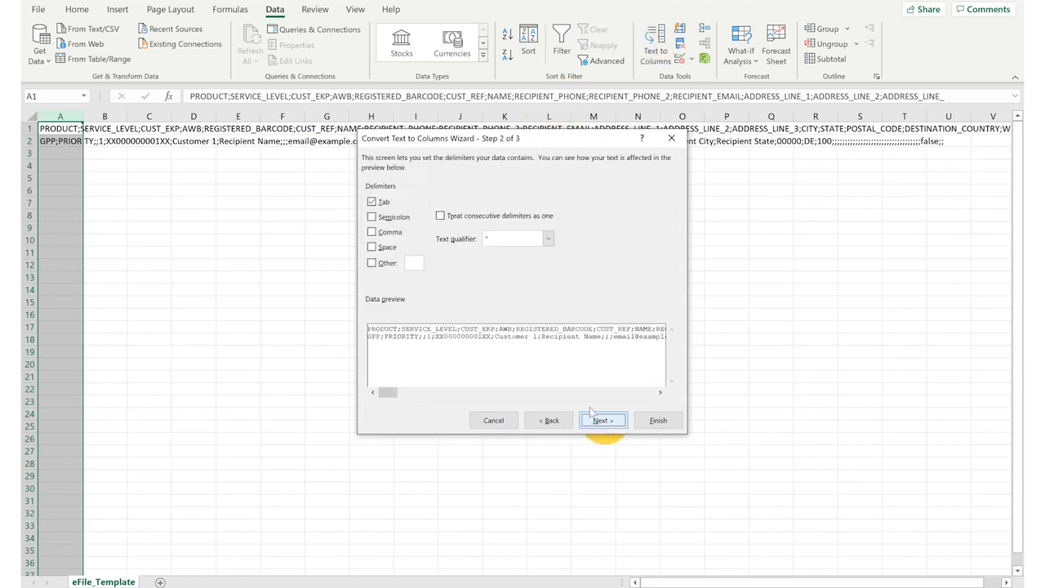
left_click(372, 217)
left_click(372, 202)
left_click(602, 419)
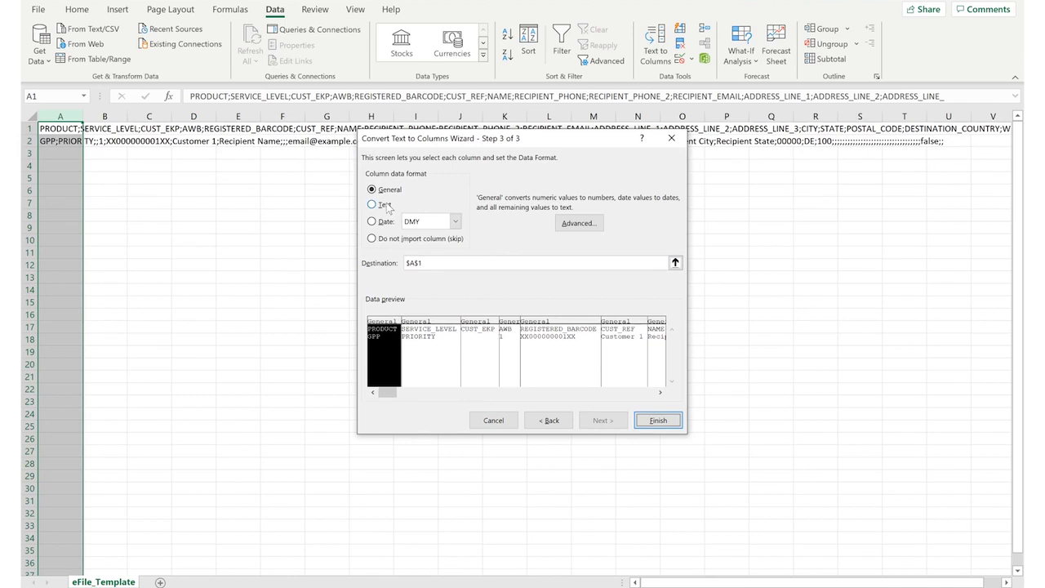
left_click(372, 191)
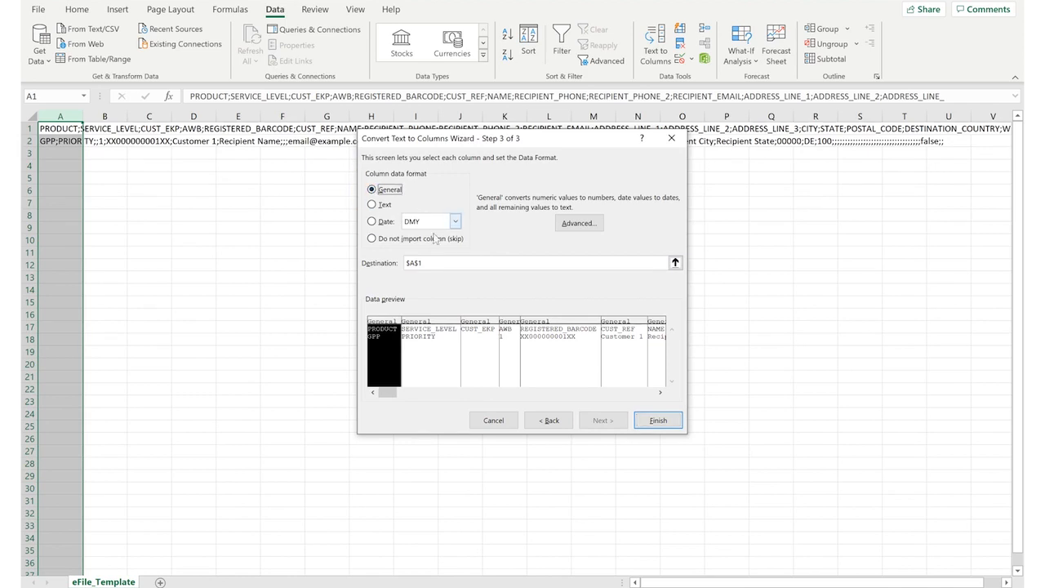
left_click(657, 421)
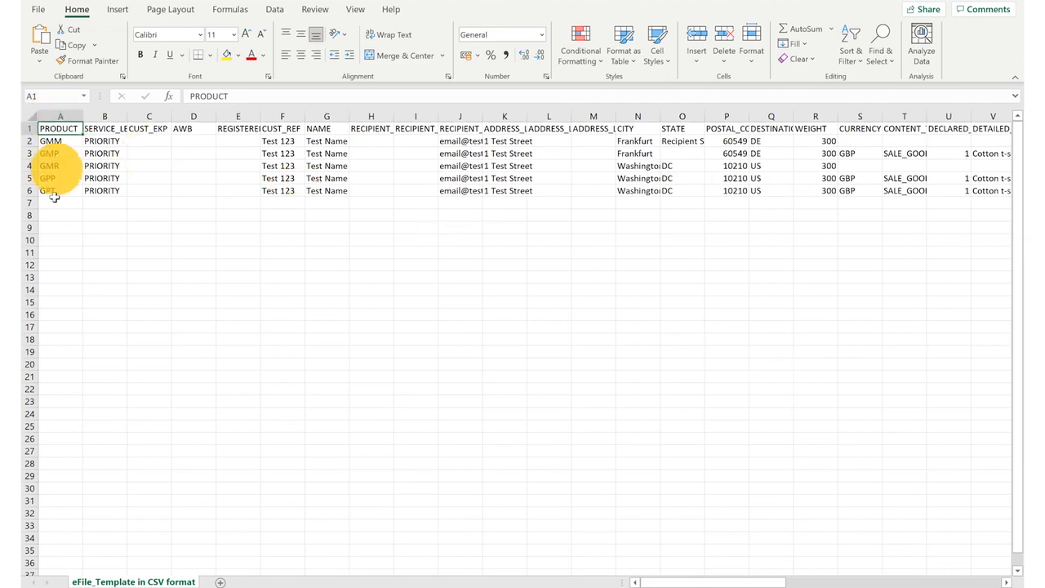
key("Down")
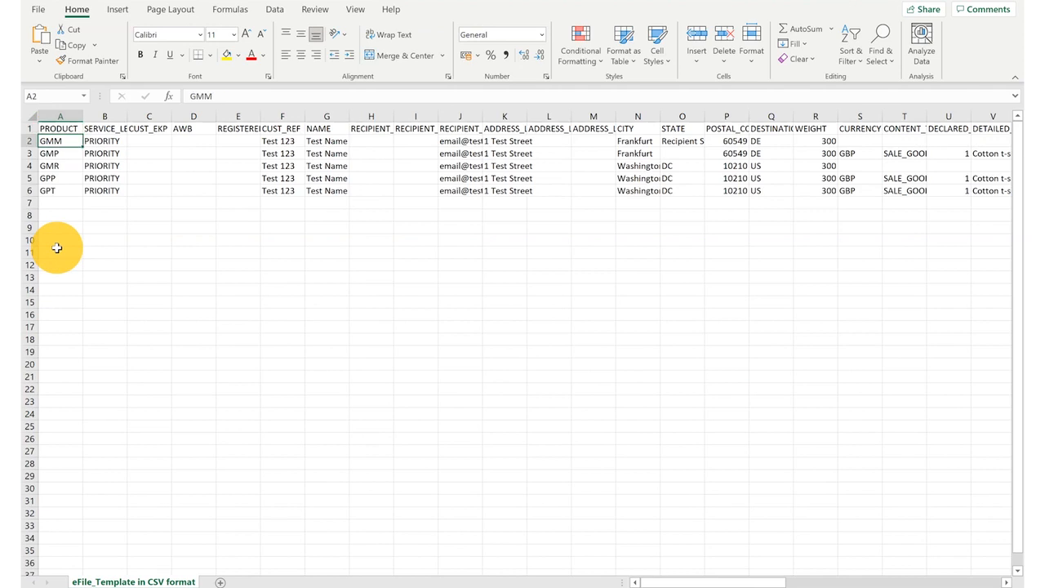
key("Down")
key("Down")
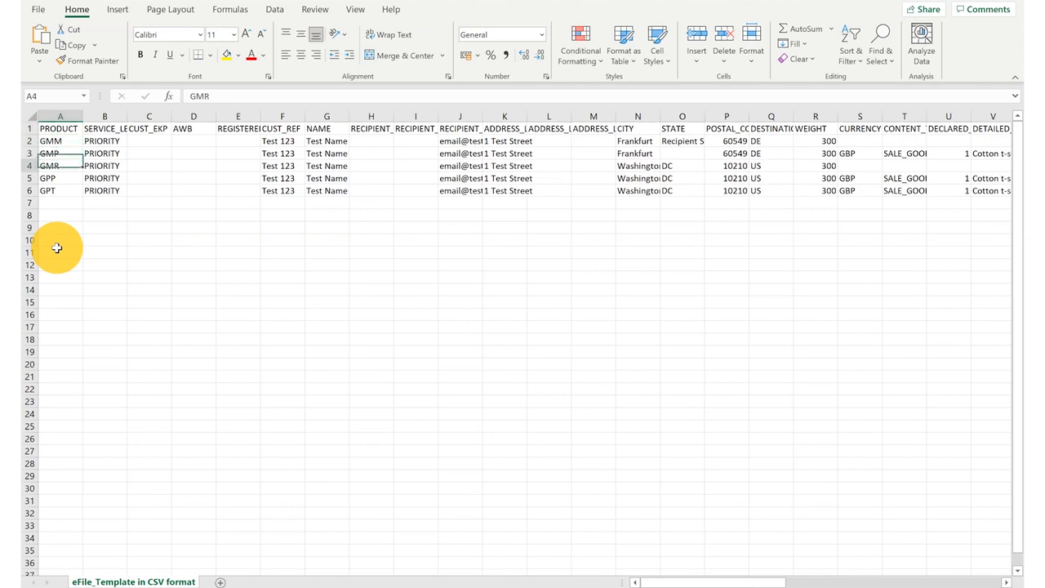
key("Down")
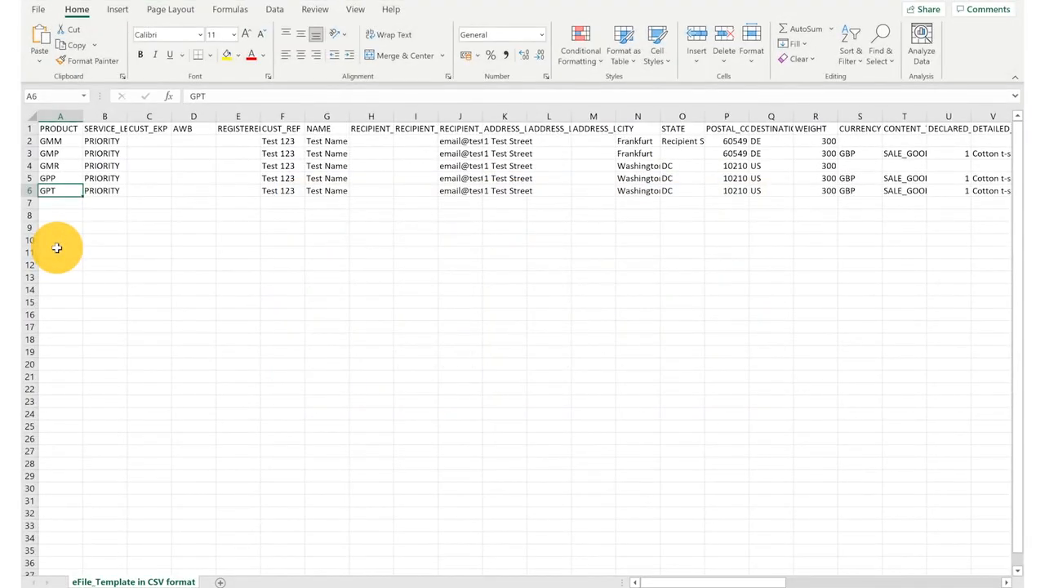
- Auto-fit columns E and Q to show REGISTERED_BARCODE and DESTINATION_COUNTRY, checking the country values
left_click(196, 129)
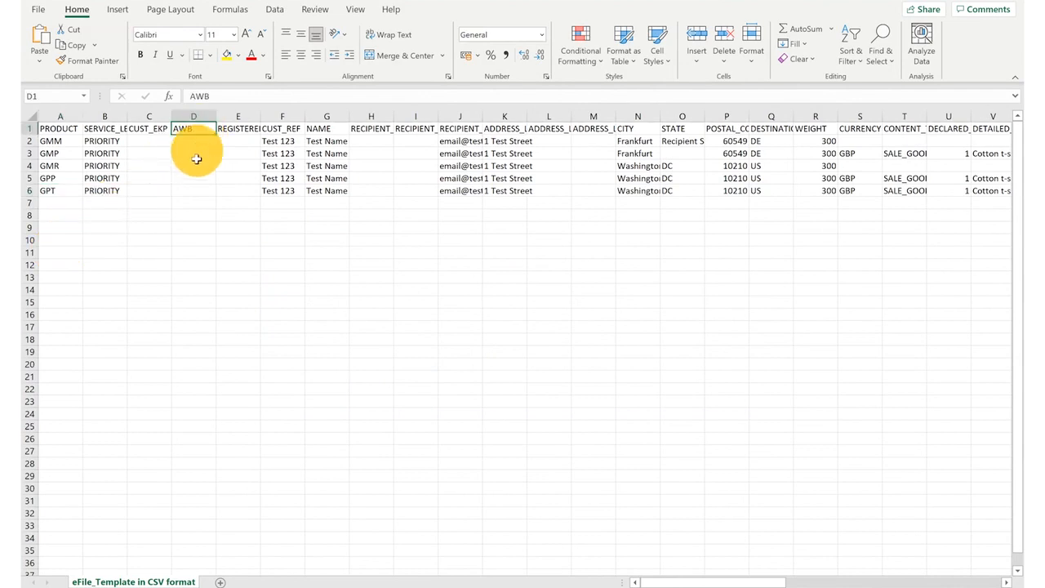
left_click(245, 129)
double_click(261, 116)
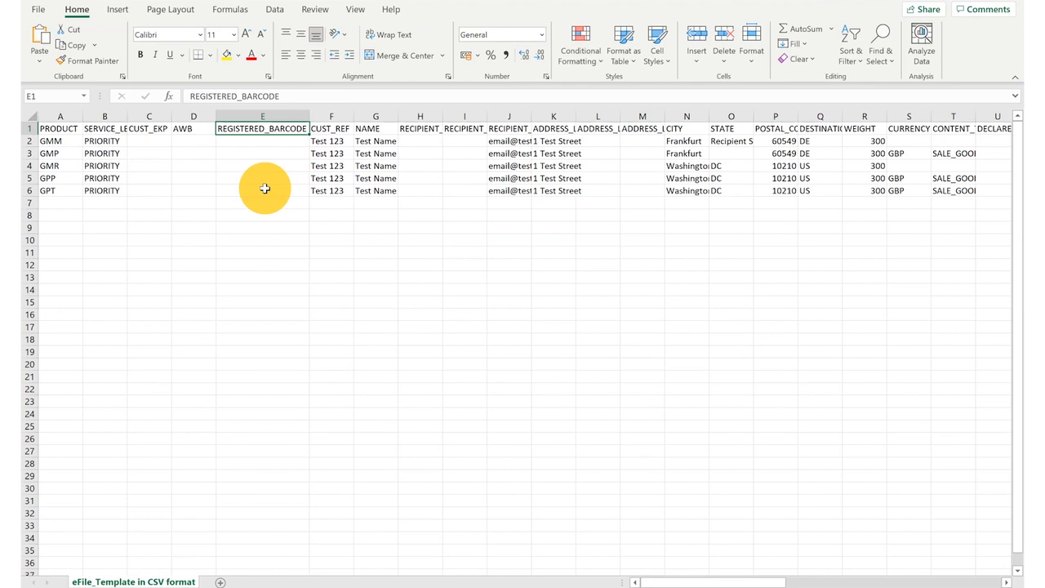
left_click(819, 128)
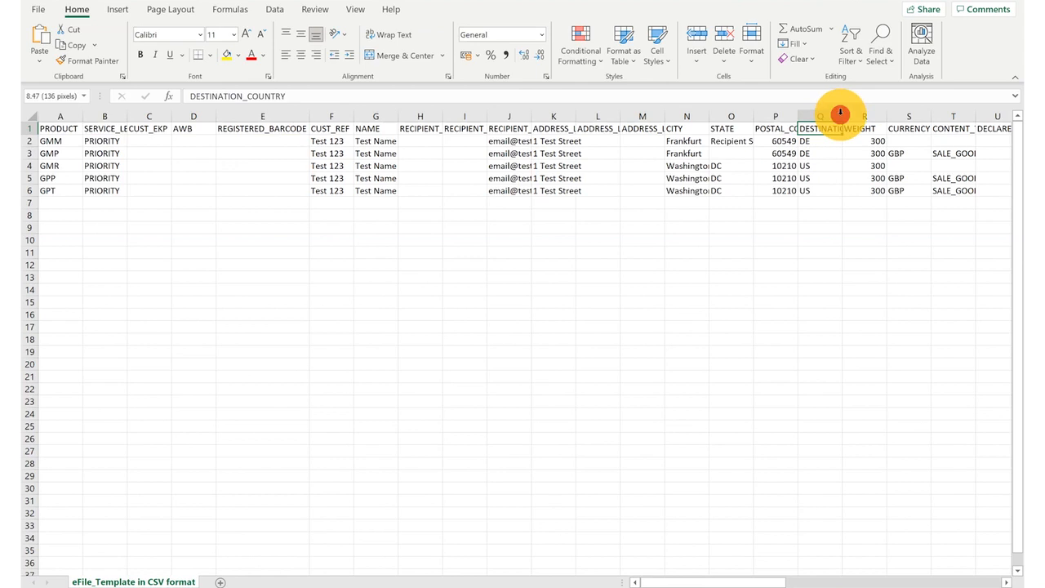
double_click(840, 115)
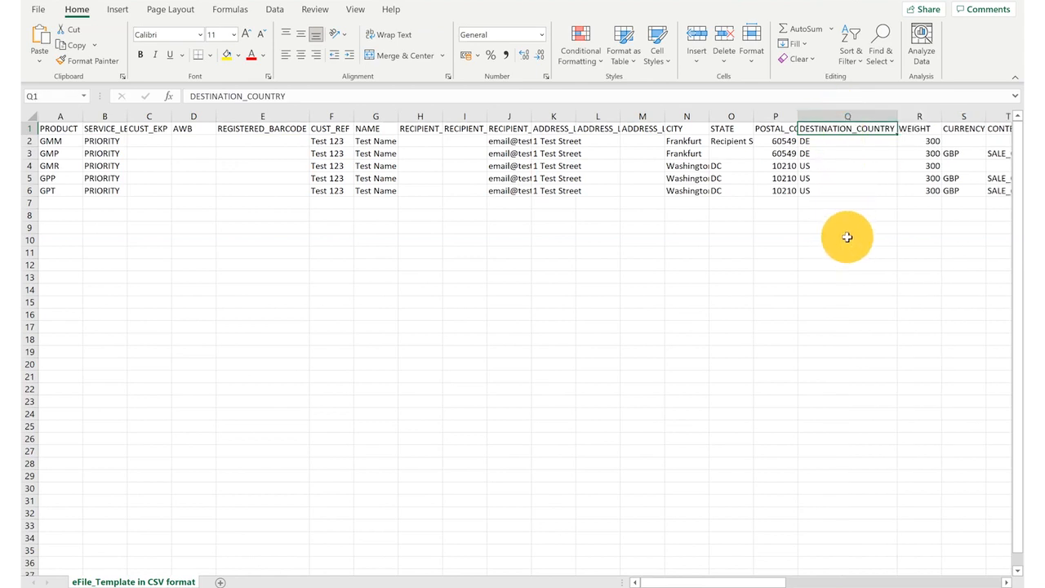
left_click(838, 152)
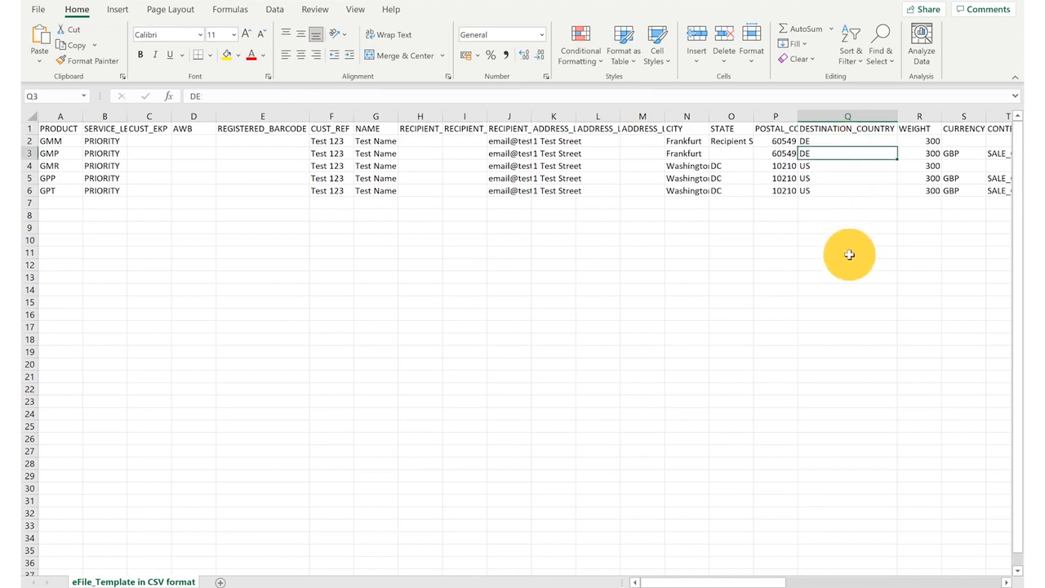
left_click(843, 193)
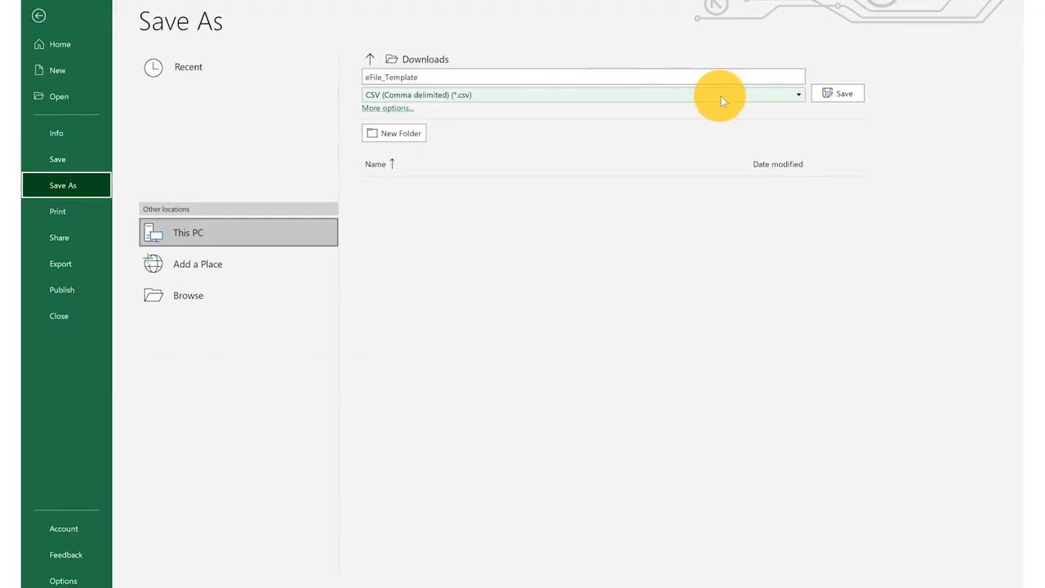
- Save eFile_Template in Downloads as CSV (Comma delimited) (*.csv)
left_click(720, 94)
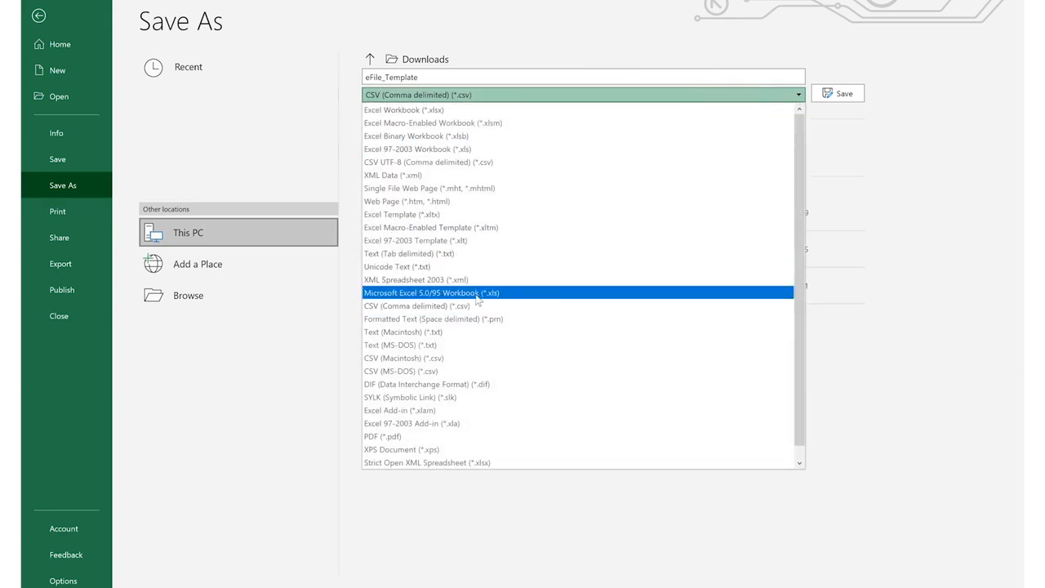
left_click(396, 307)
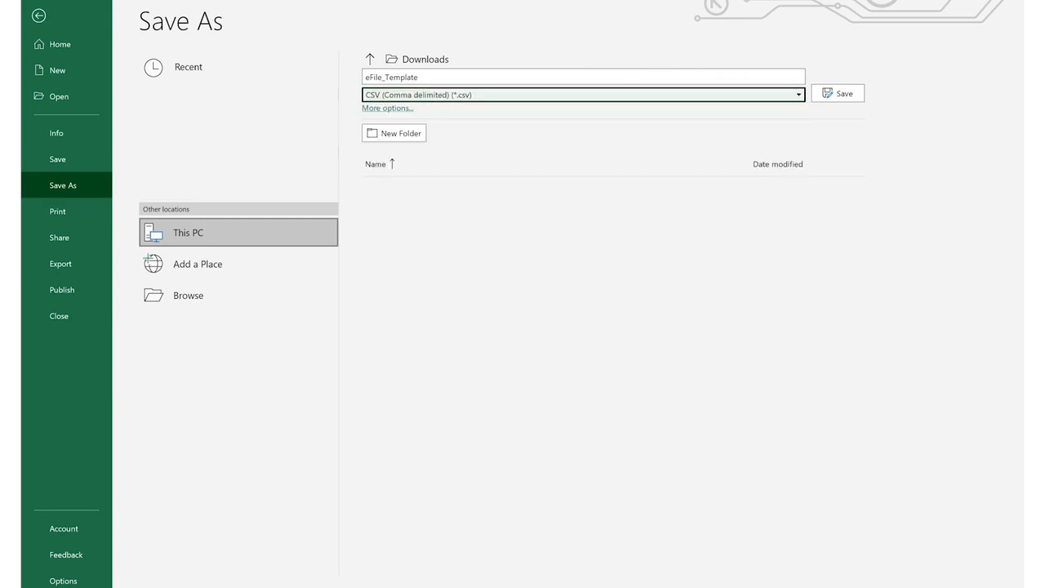
left_click(841, 93)
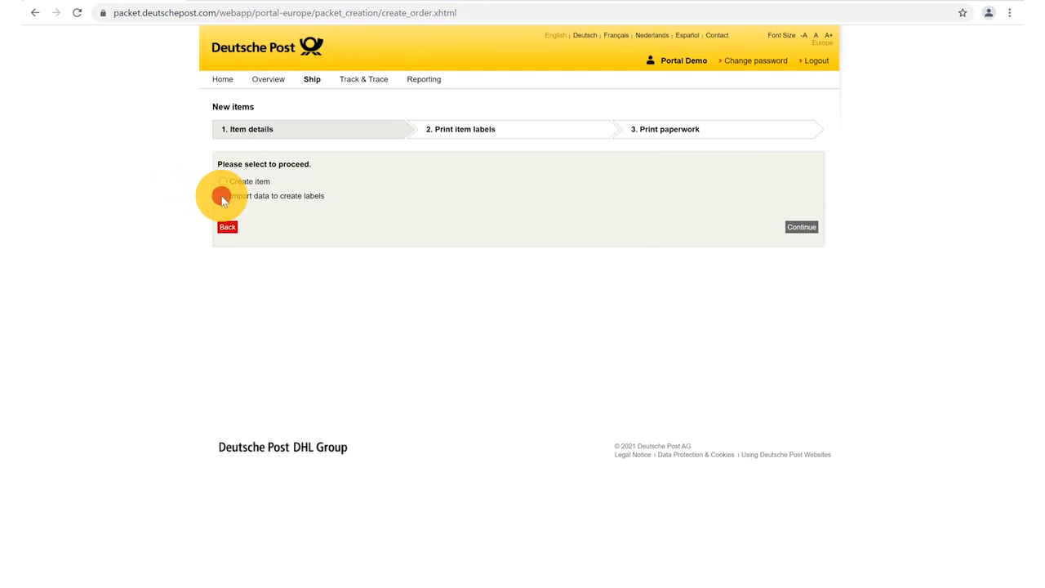
- Choose 'Import data to create labels' and continue to the Upload shipment data dialog
left_click(222, 196)
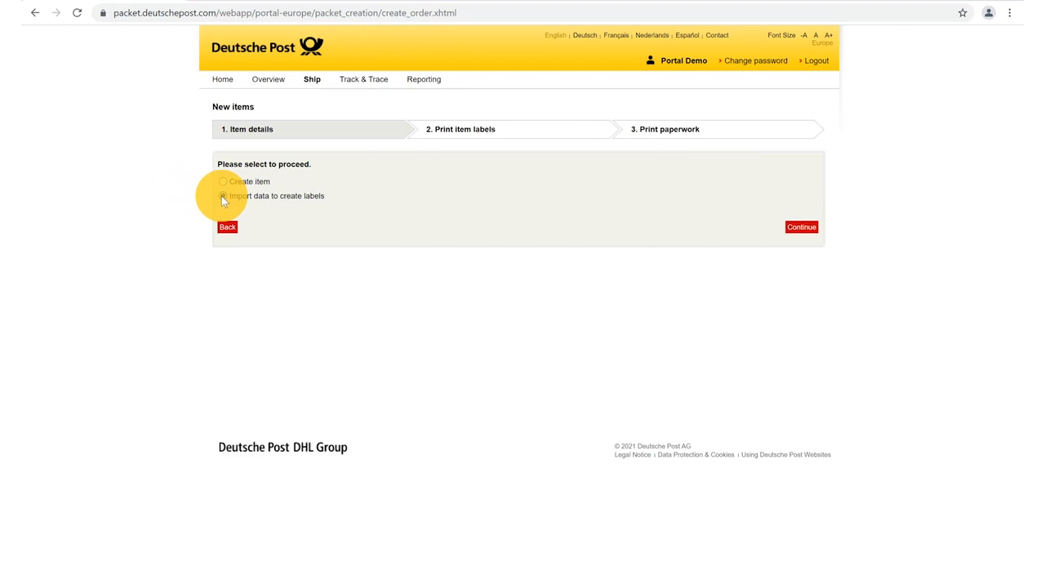
left_click(800, 229)
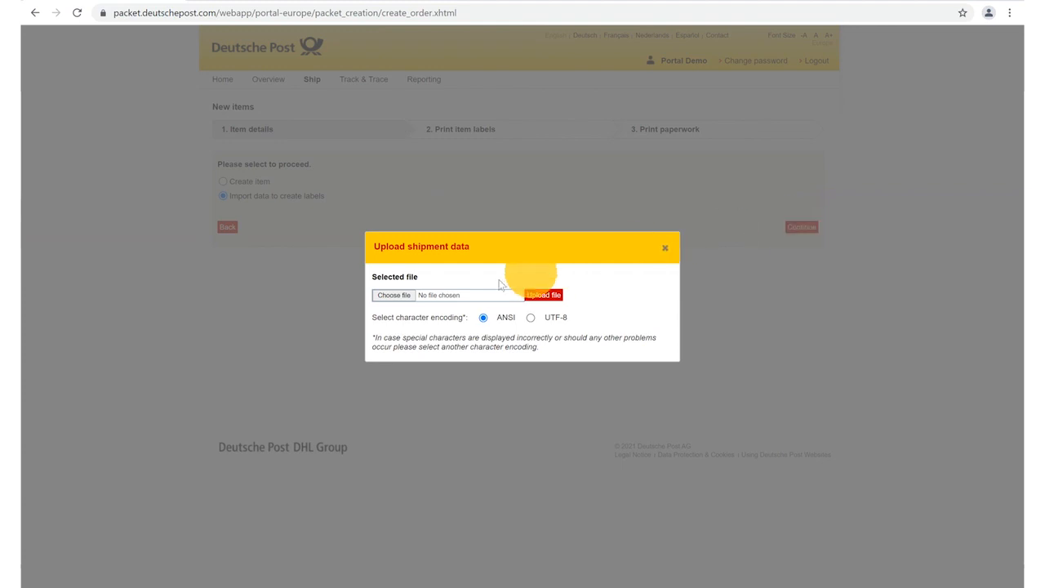
- Upload eFile_Template.csv as the shipment data using ANSI character encoding
left_click(395, 297)
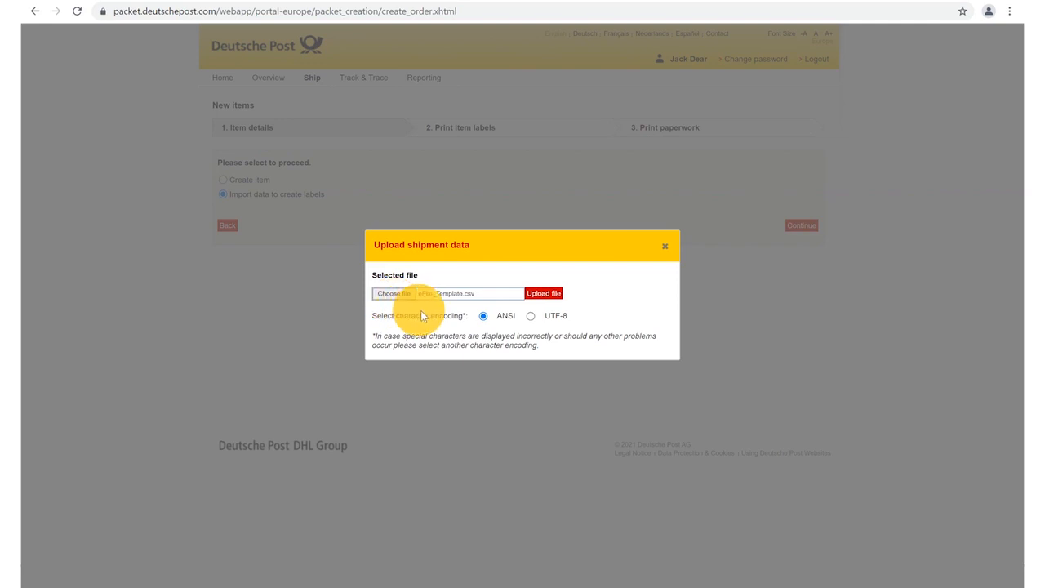
left_click(483, 316)
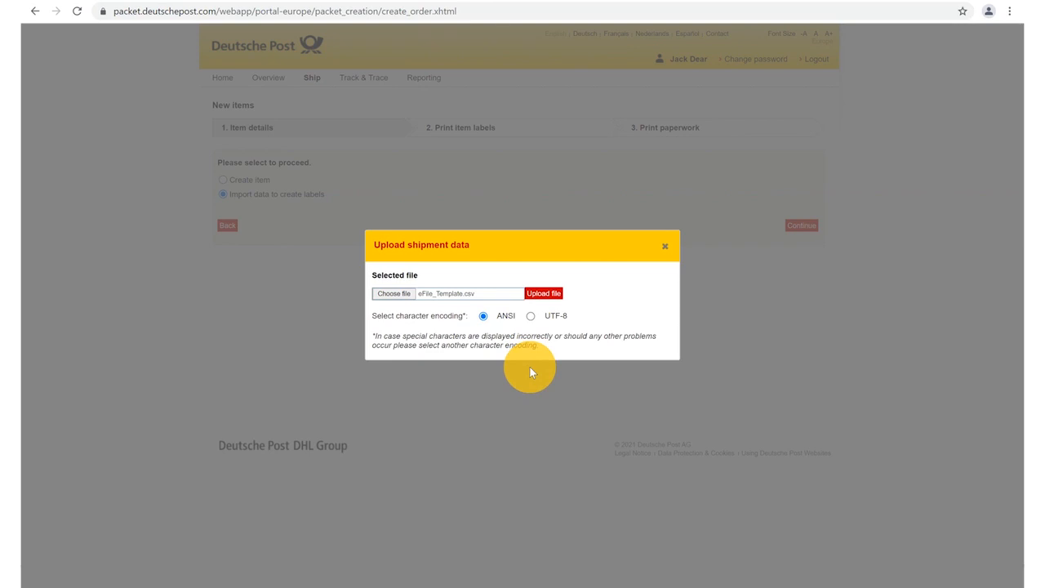
left_click(543, 297)
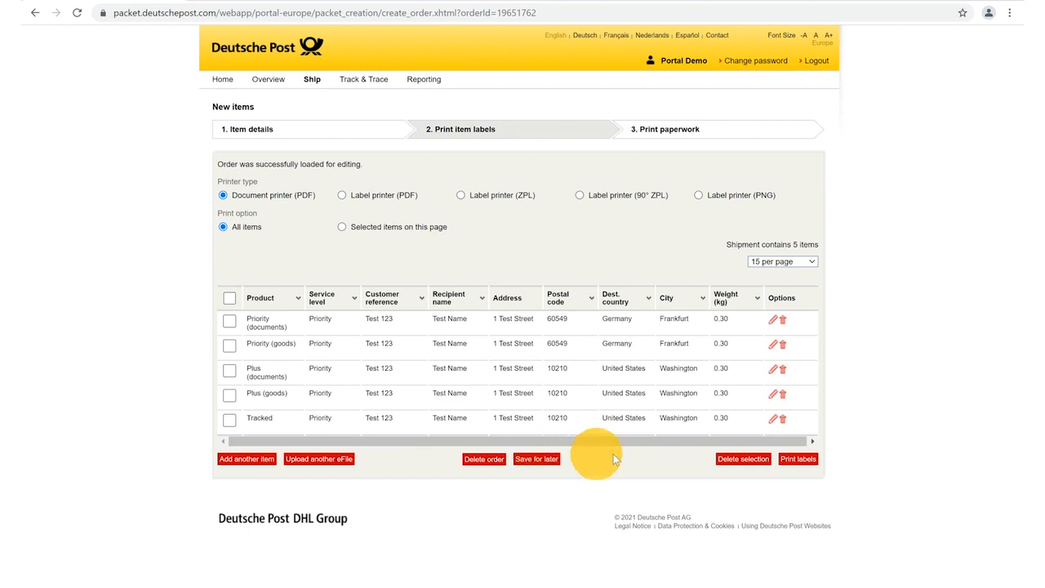
- Print PDF labels for all five imported items, then continue to Print paperwork
left_click(797, 461)
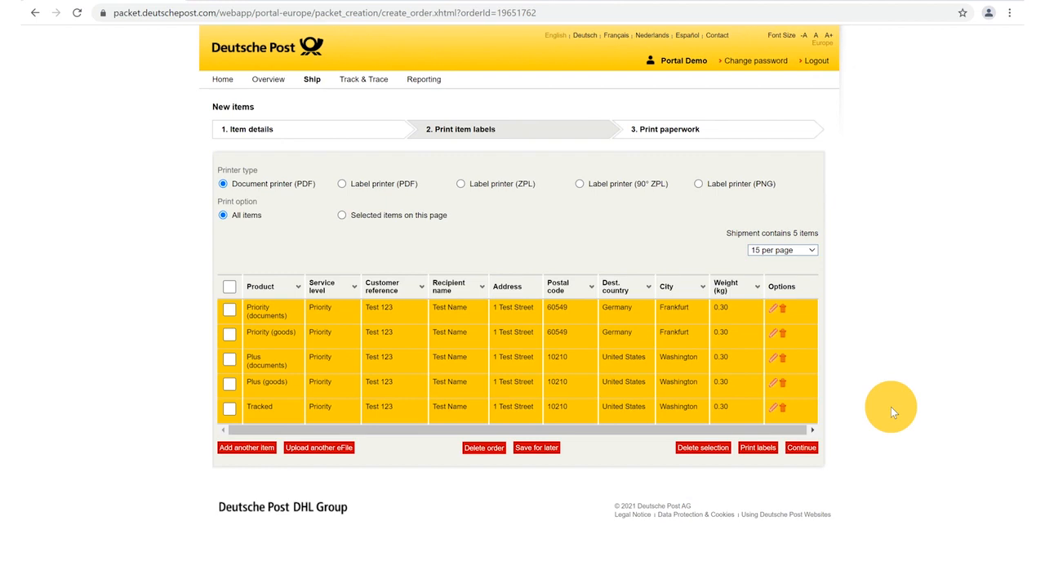
left_click(800, 449)
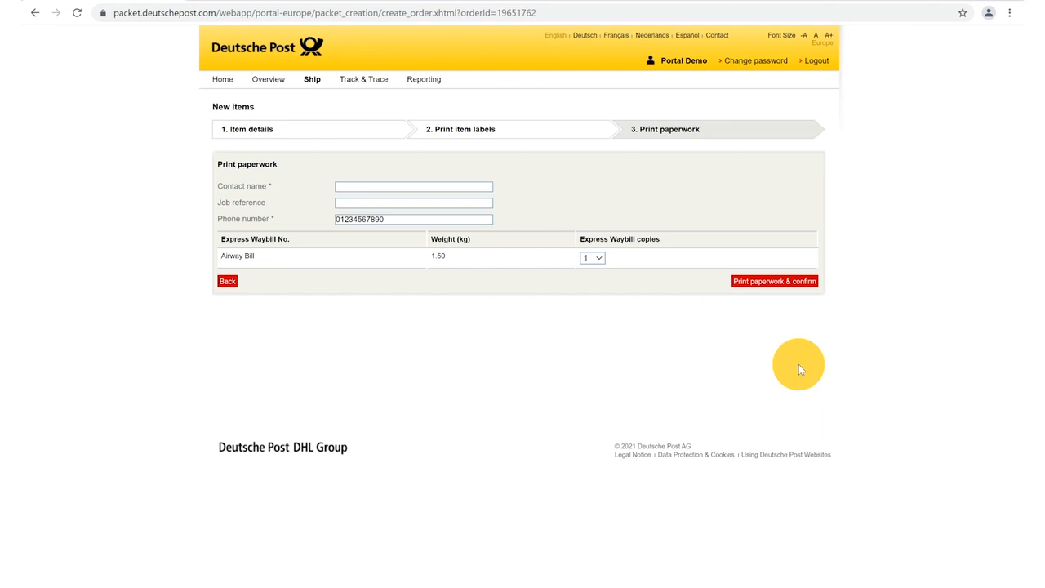
- Fill in the contact name field with a test name
left_click(343, 186)
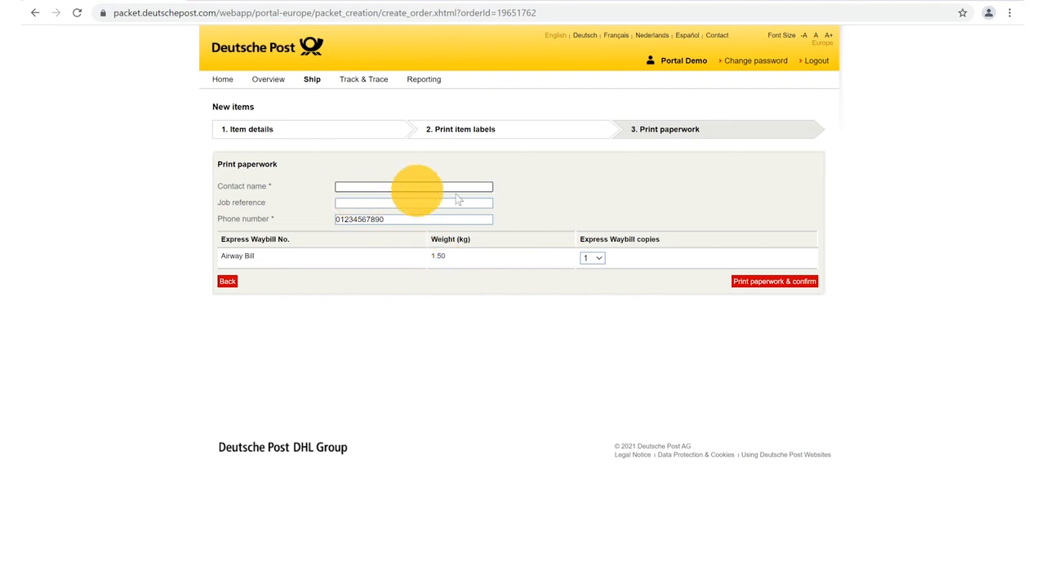
type("Test Name")
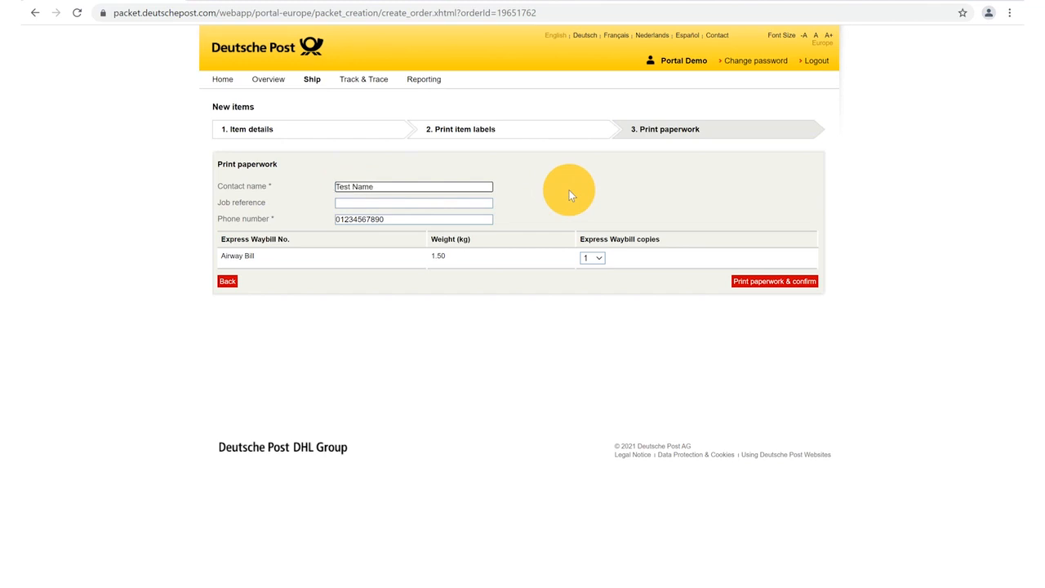
left_click(569, 190)
- Keep one Express Waybill copy and confirm printing the paperwork to complete the shipment
left_click(600, 256)
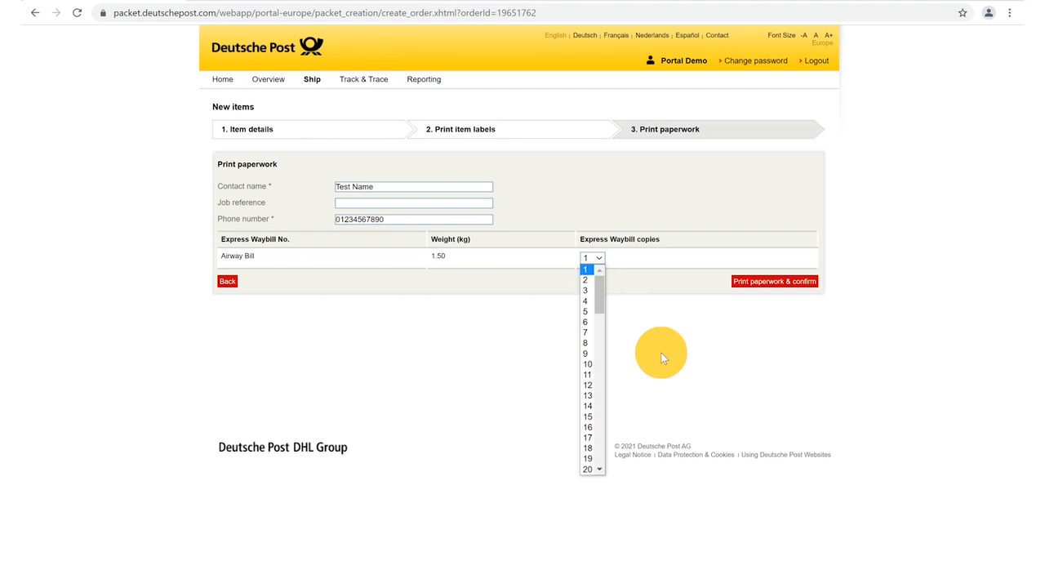
left_click(585, 268)
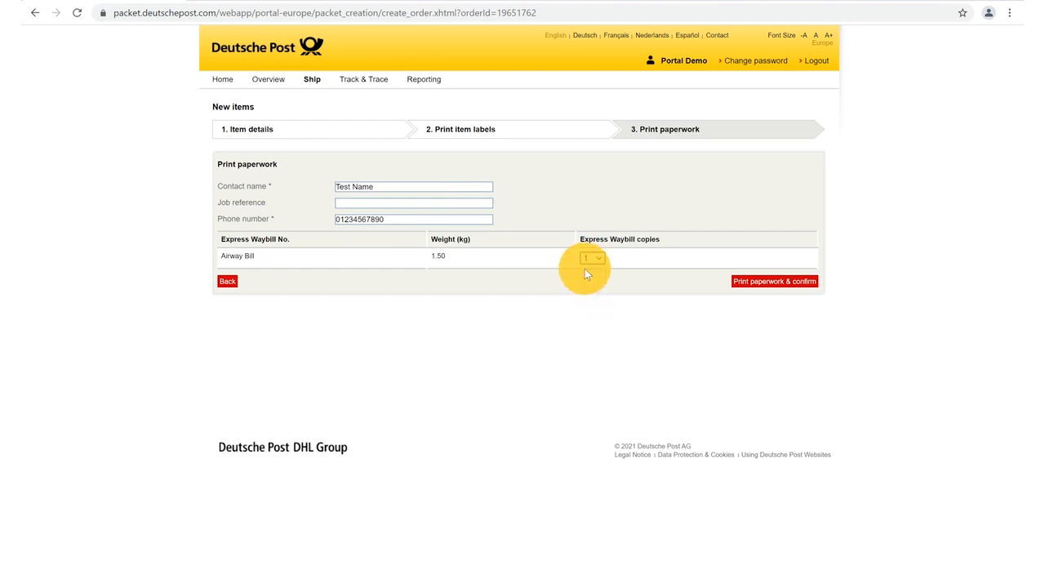
left_click(778, 282)
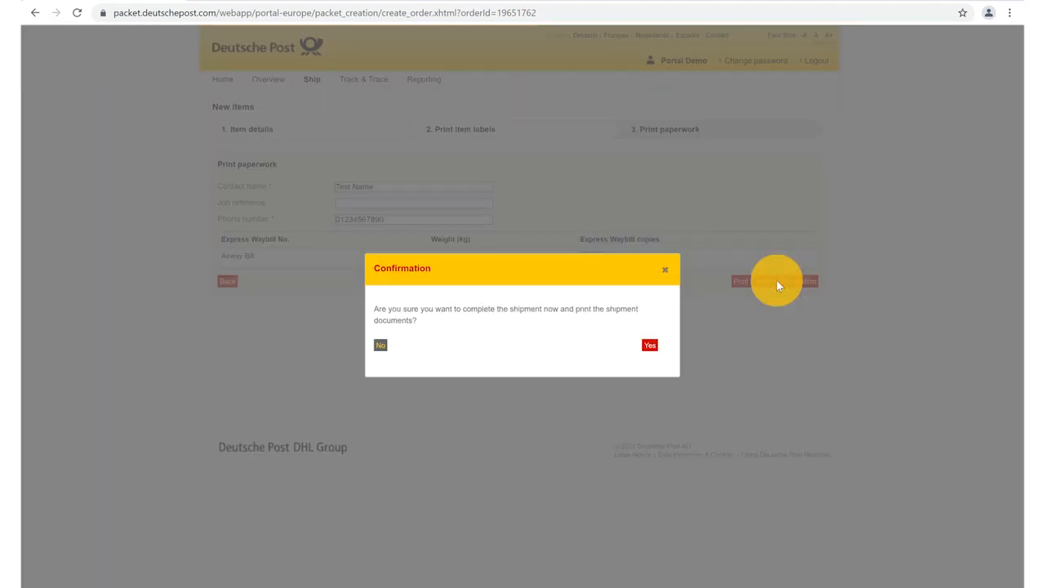
left_click(649, 347)
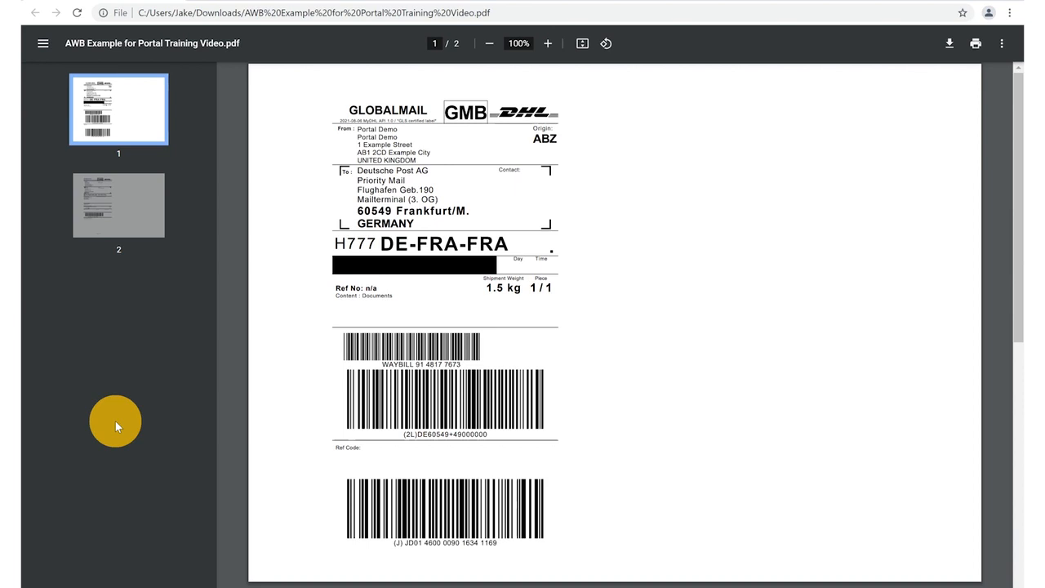
- Scroll through the GLOBALMAIL airway bill PDF to its second page
scroll(114, 420, "down", 10)
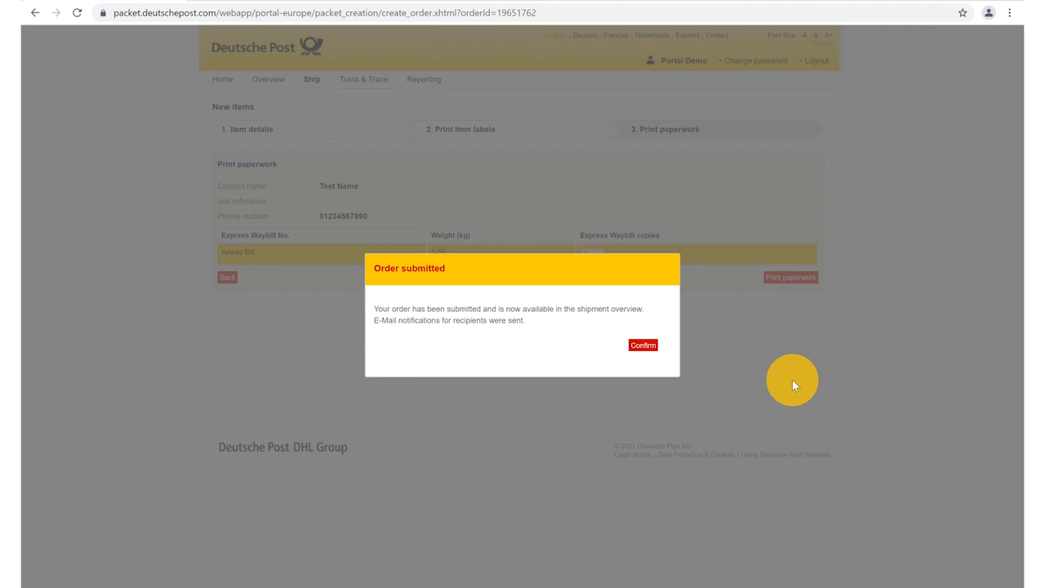
- Confirm the Order submitted message to see the new 10.08.2021 shipment in the overview
left_click(643, 346)
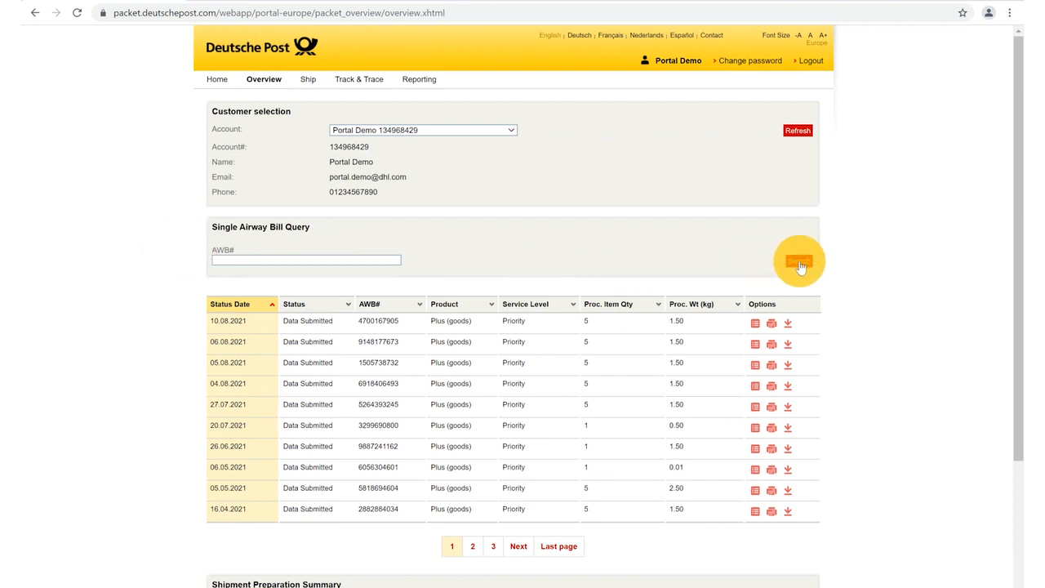
left_click(755, 325)
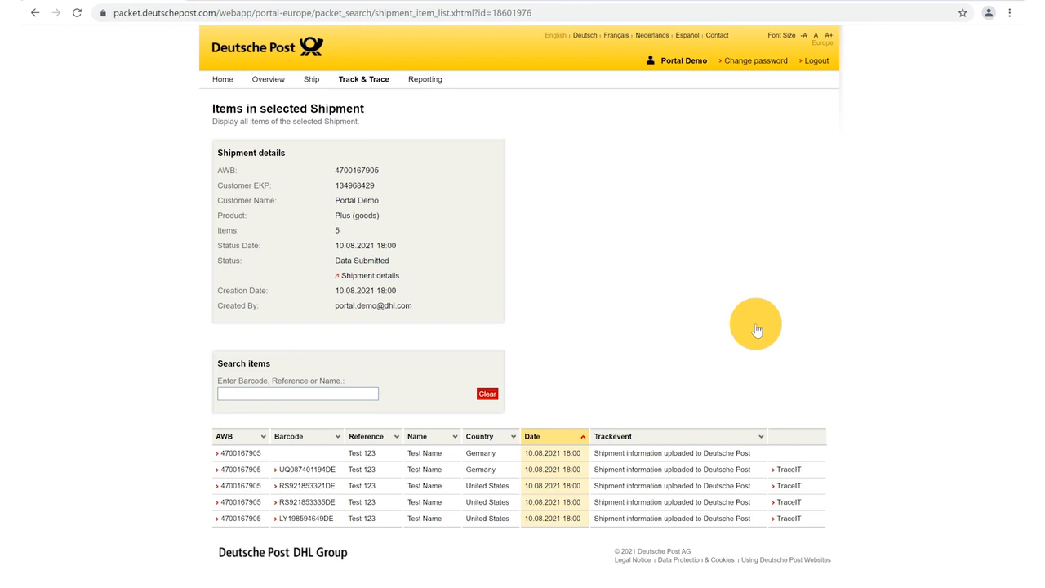
left_click(270, 82)
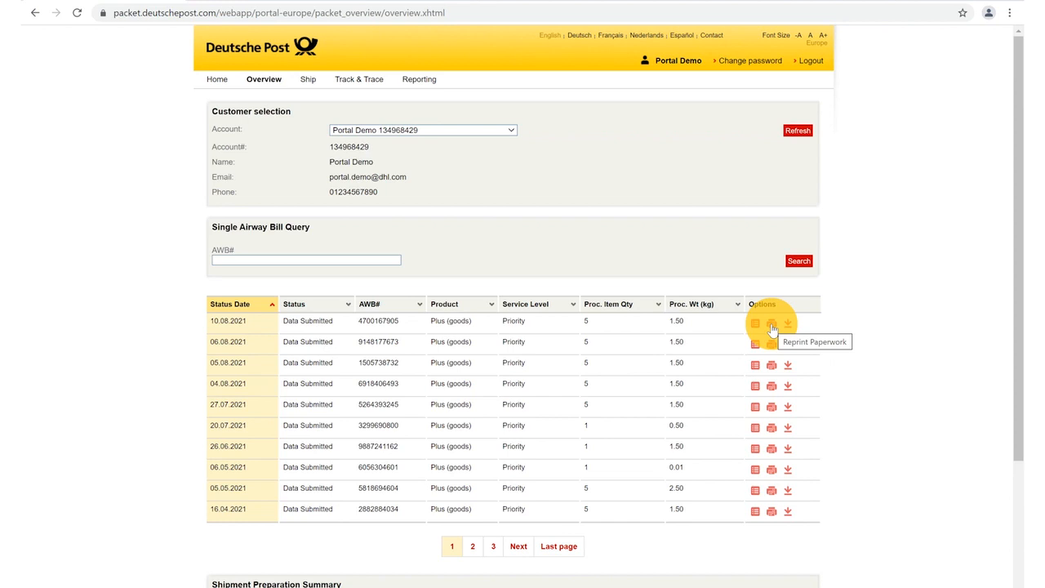
- Revisit the newest order's paperwork and label stages, download its order summary, then go to Track & Trace
left_click(772, 324)
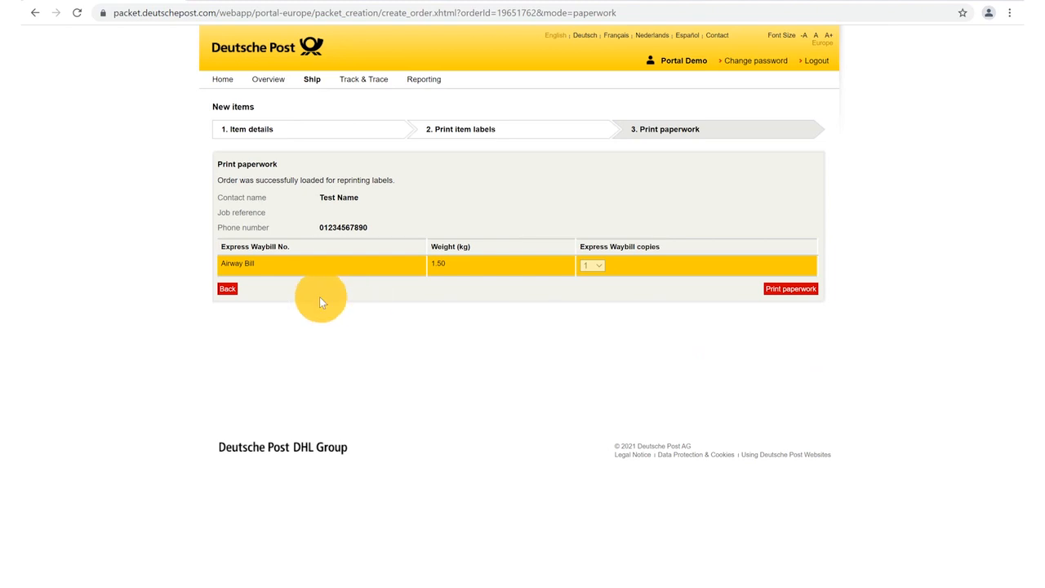
left_click(228, 292)
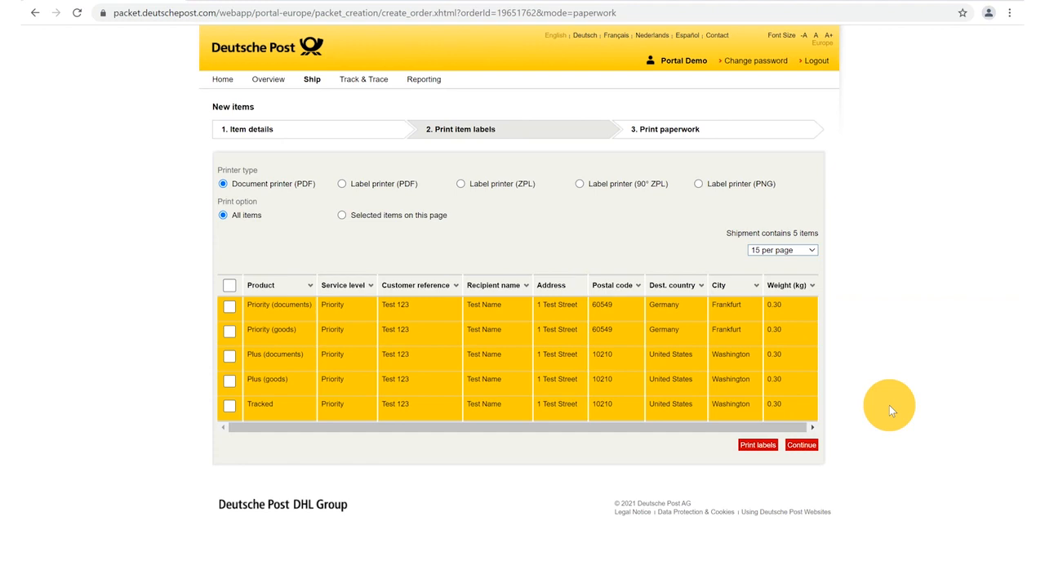
left_click(267, 81)
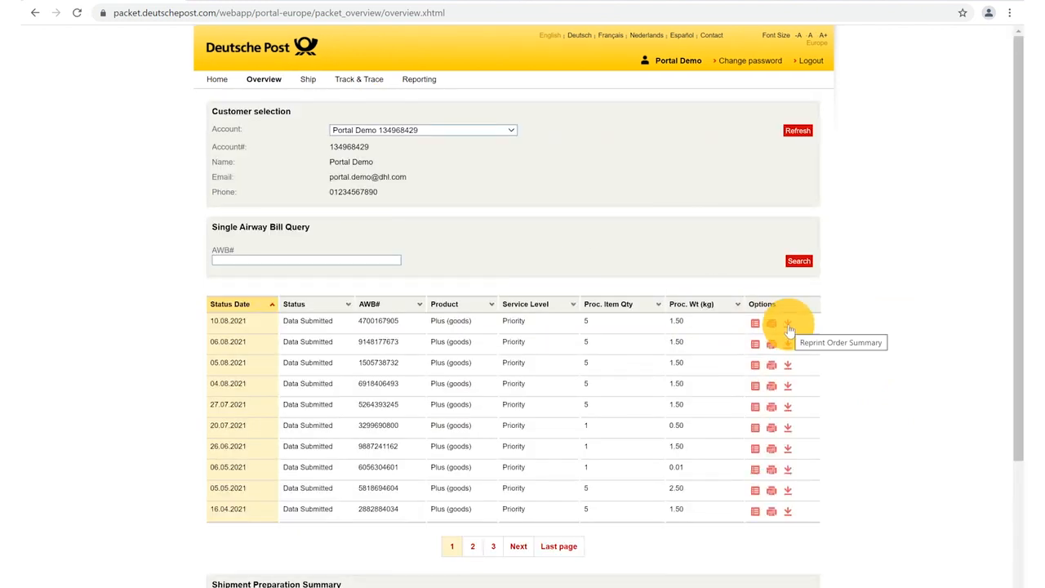
left_click(789, 328)
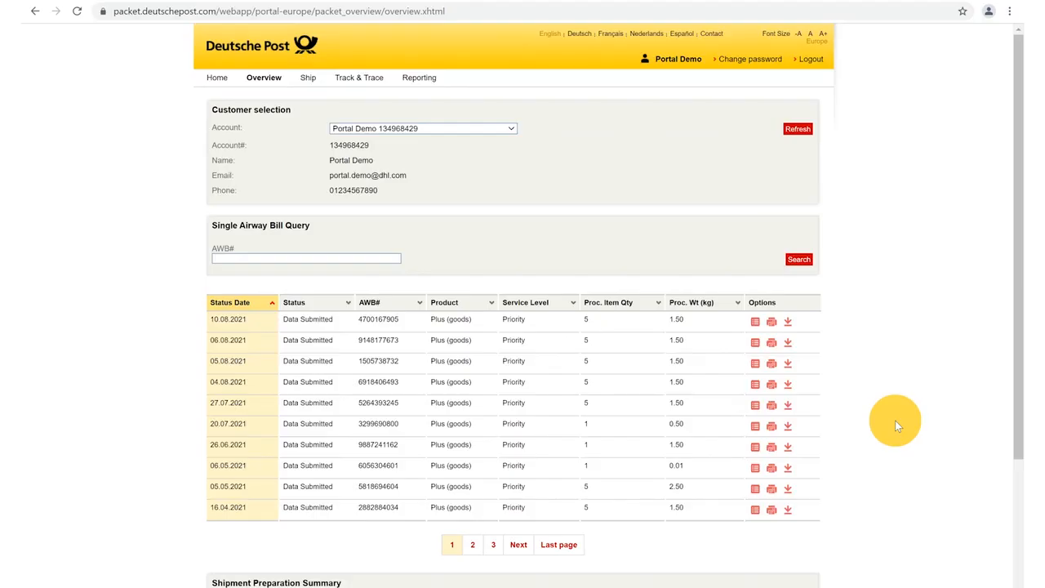
left_click(359, 79)
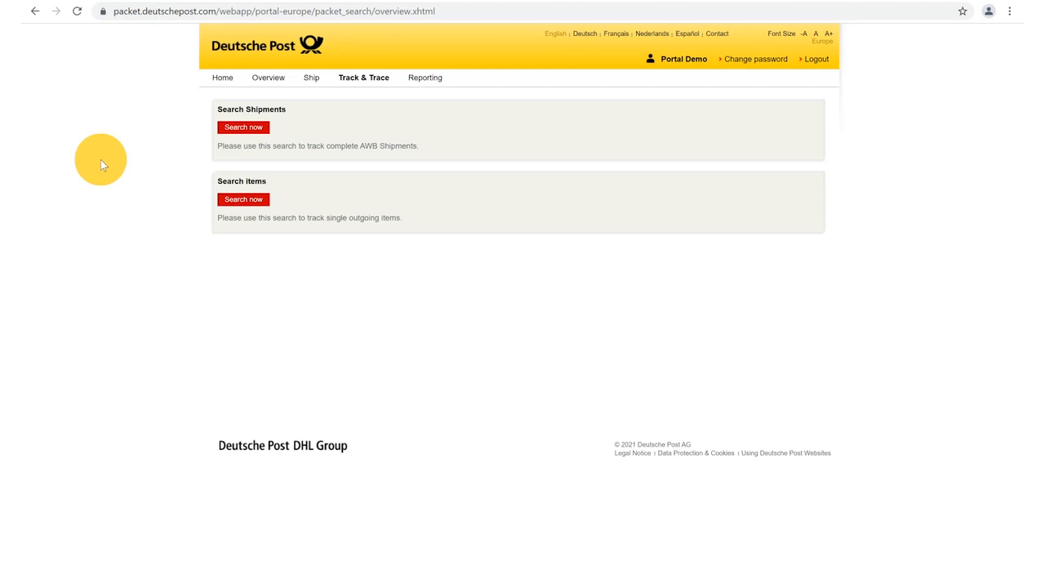
left_click(243, 128)
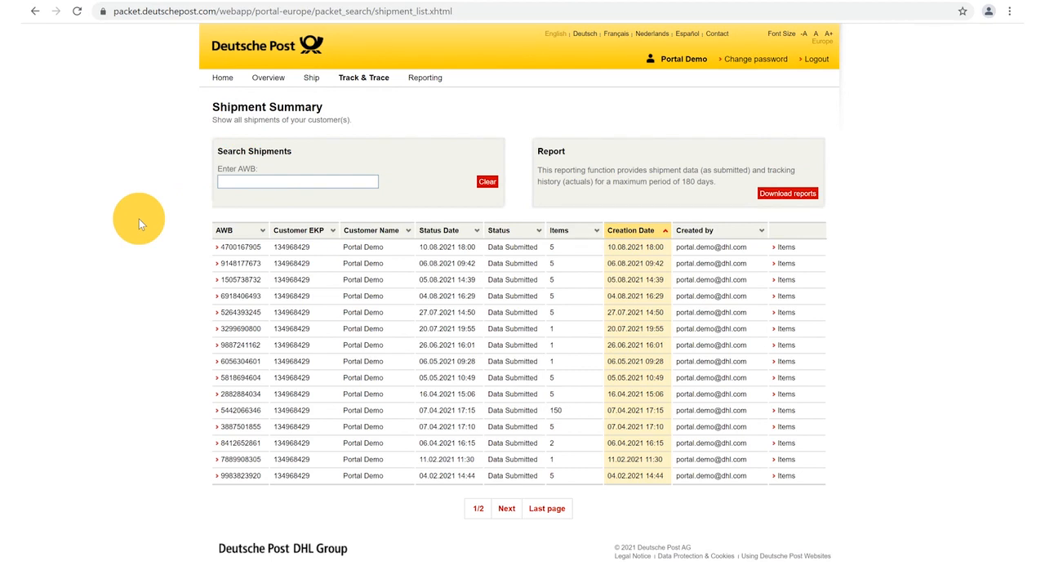
left_click(227, 180)
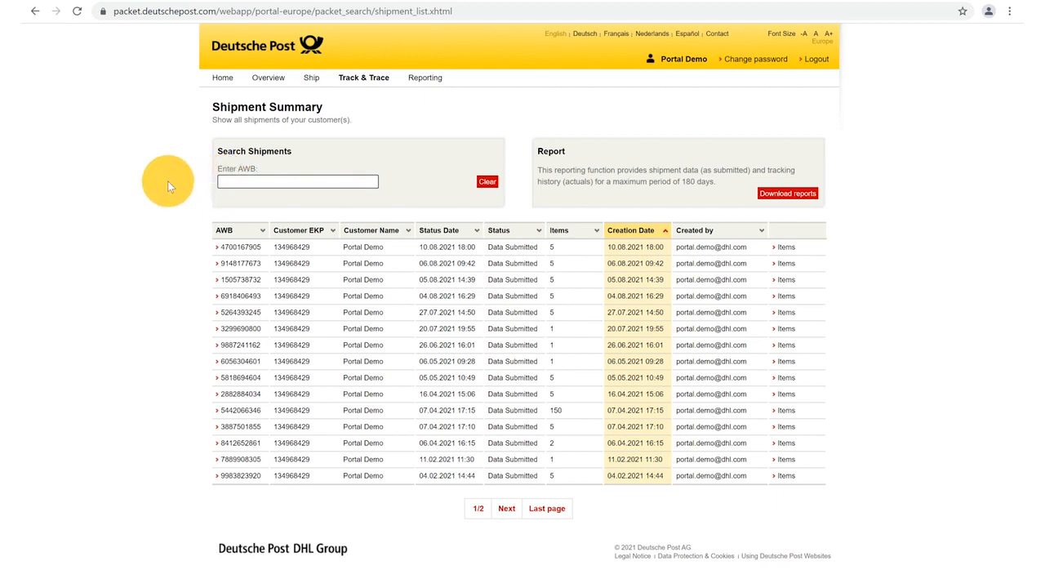
type("4700")
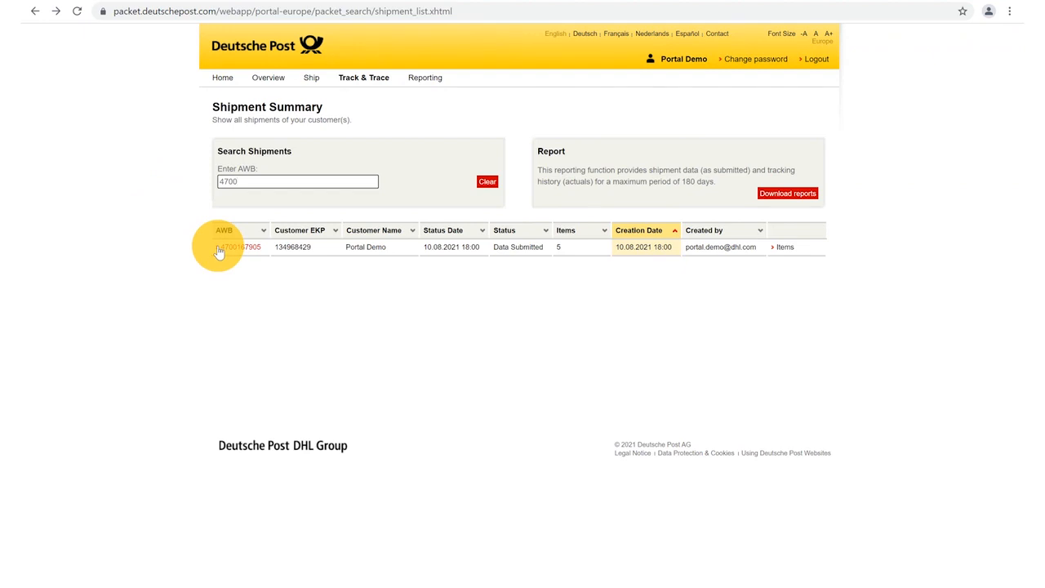
left_click(782, 253)
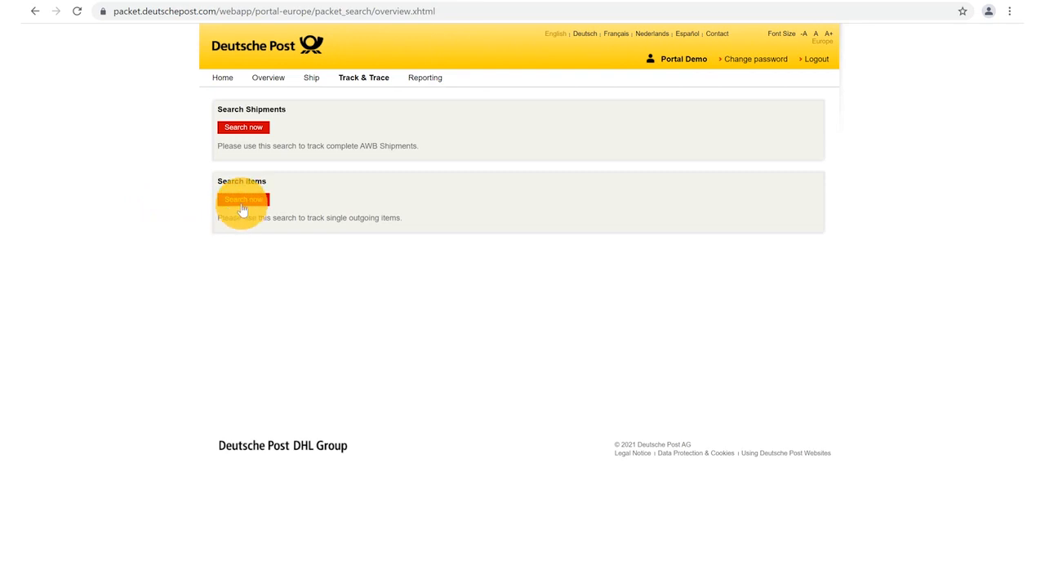
- Search single outgoing items for 'Test' to list matching items
left_click(243, 200)
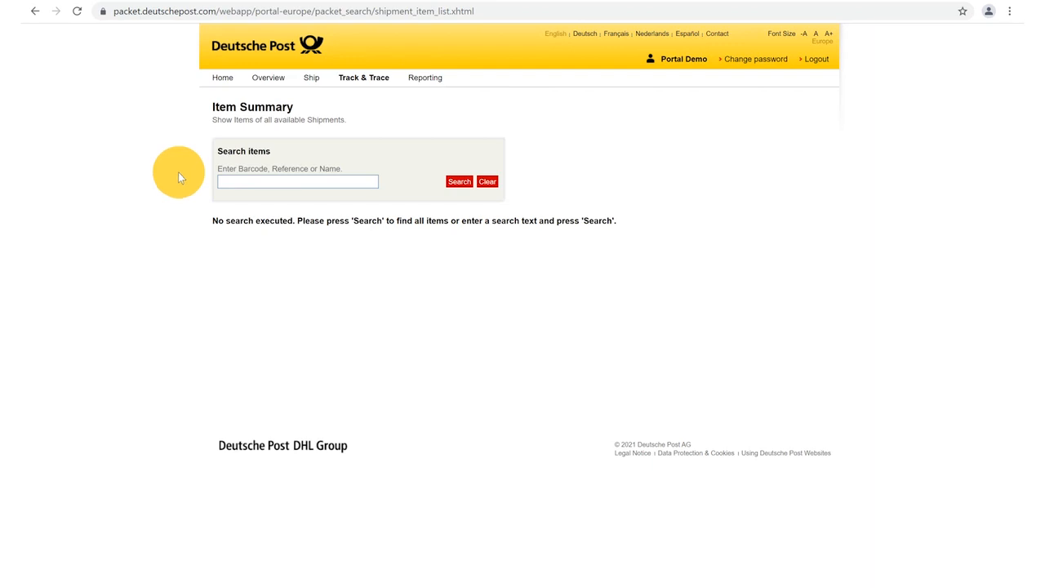
left_click(234, 181)
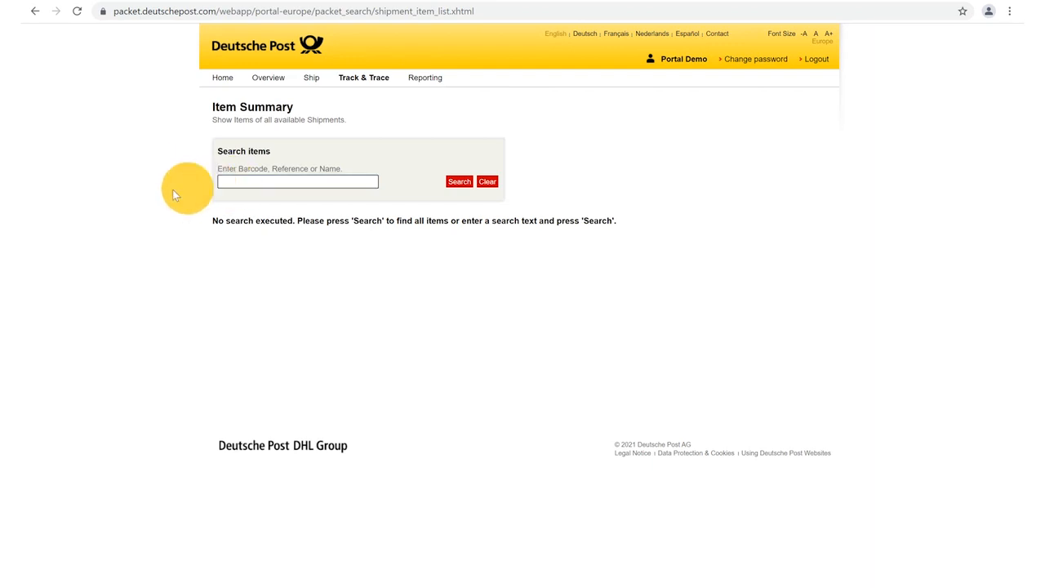
type("Test")
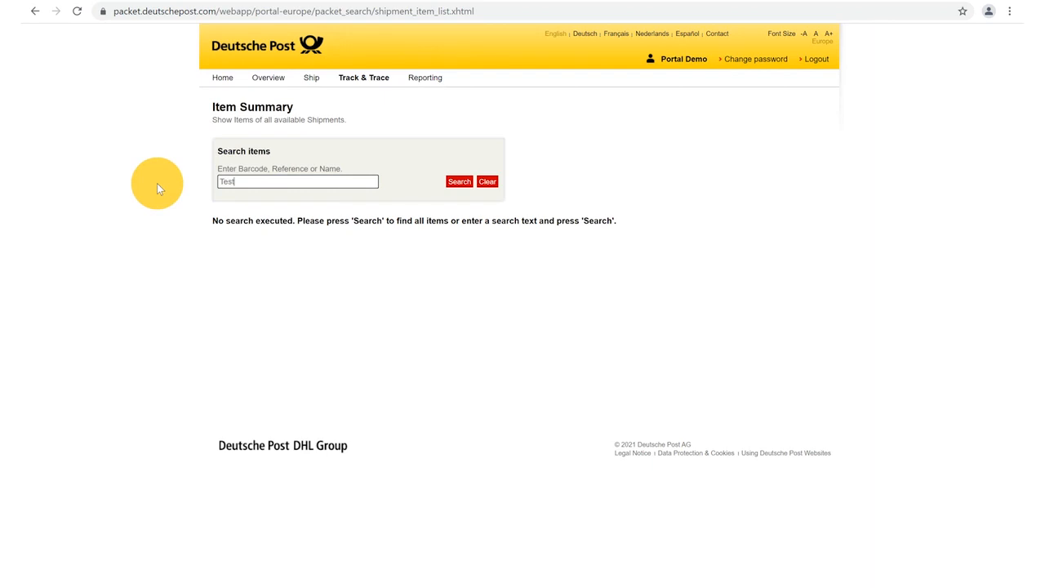
left_click(458, 183)
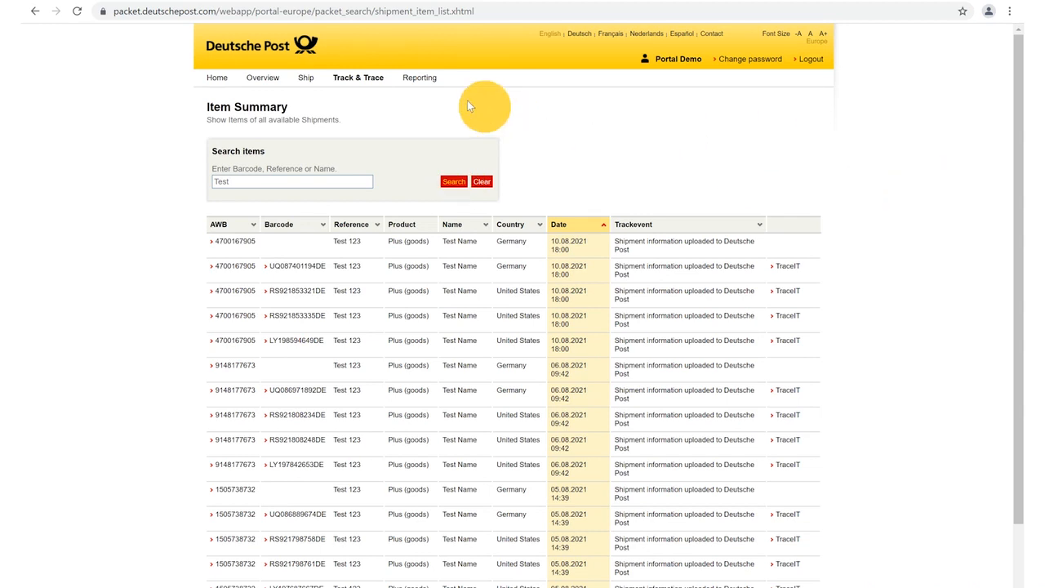
- Download a Reporting shipment report for 01 May 2021 to 31 May 2021
left_click(419, 79)
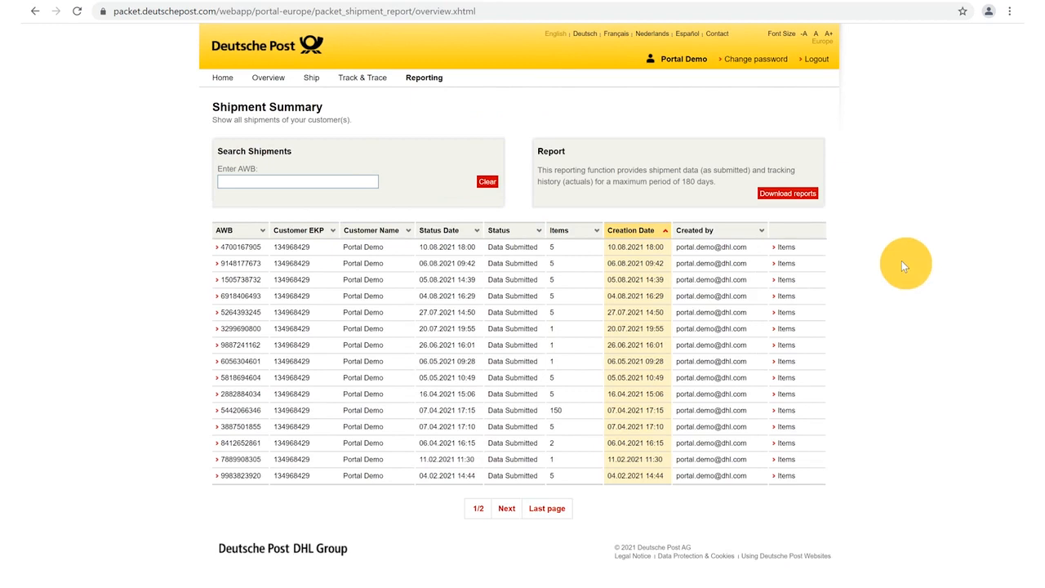
left_click(796, 194)
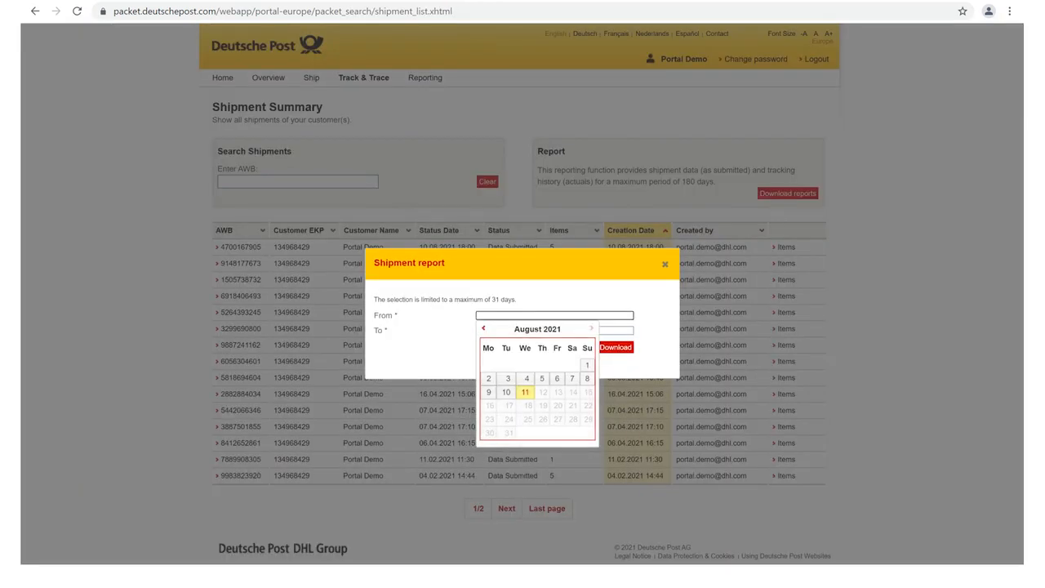
left_click(484, 330)
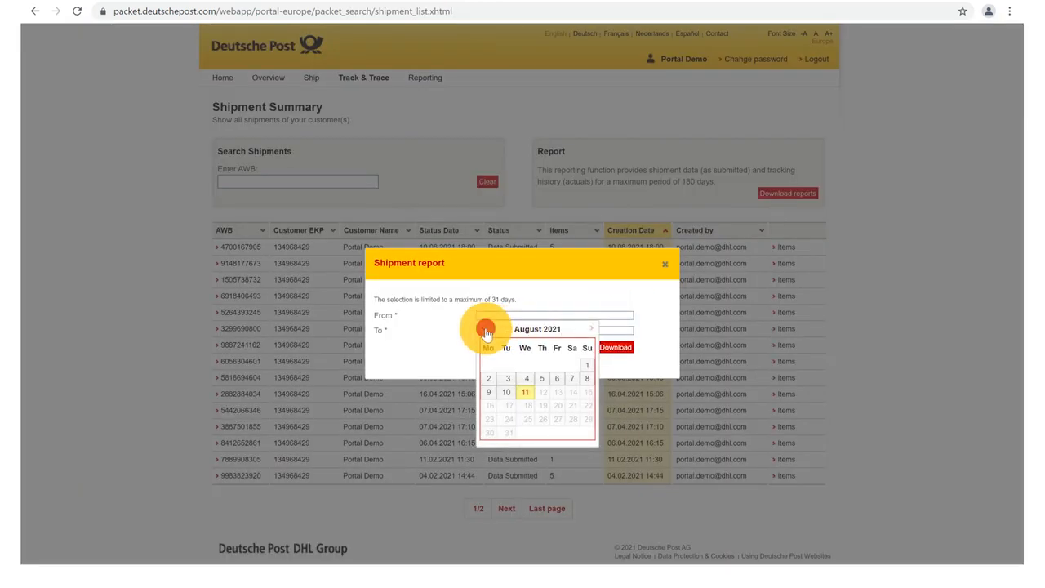
left_click(484, 329)
left_click(484, 329)
left_click(586, 365)
left_click(480, 330)
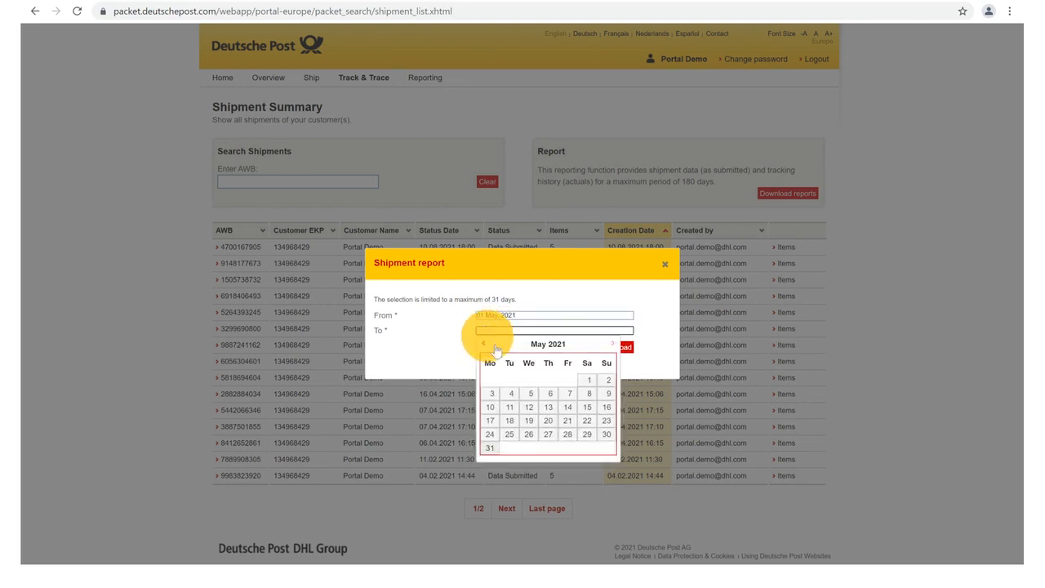
left_click(490, 448)
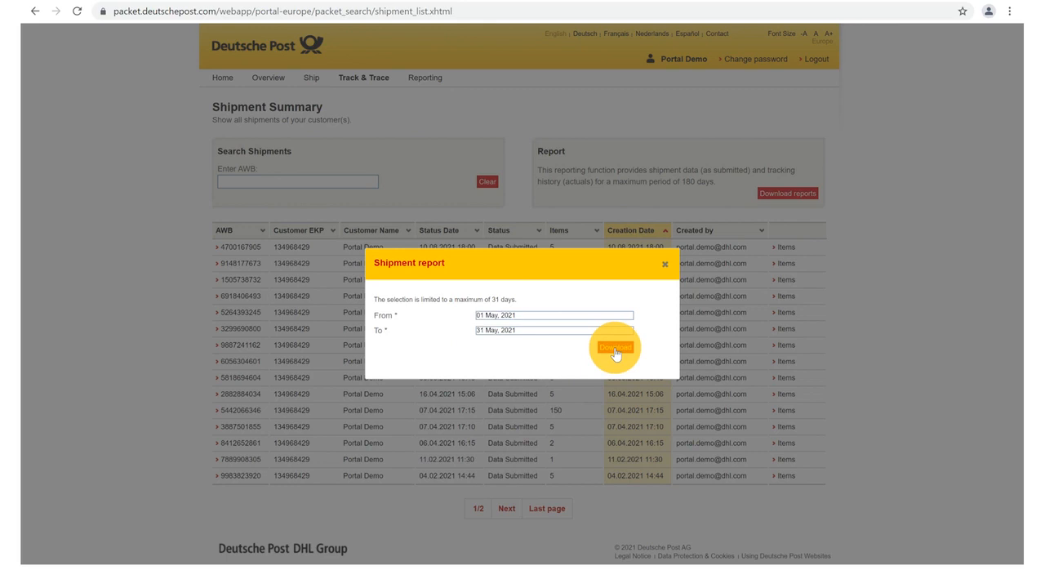
left_click(615, 348)
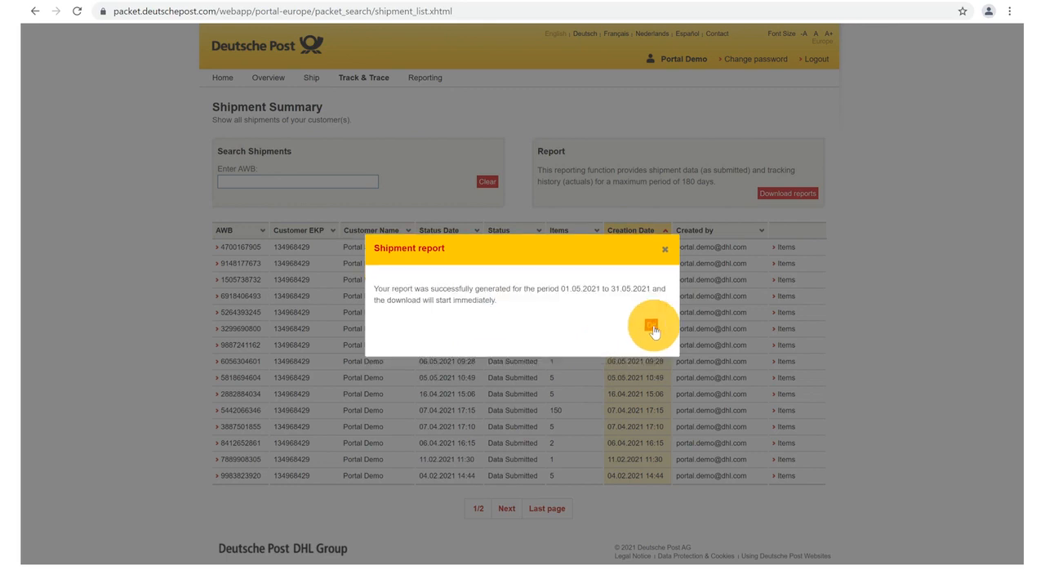